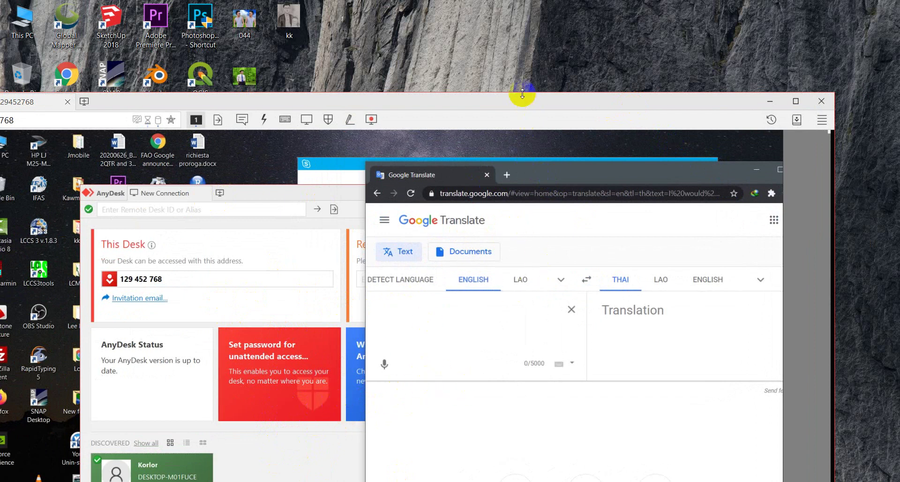
drag(528, 102, 619, 14)
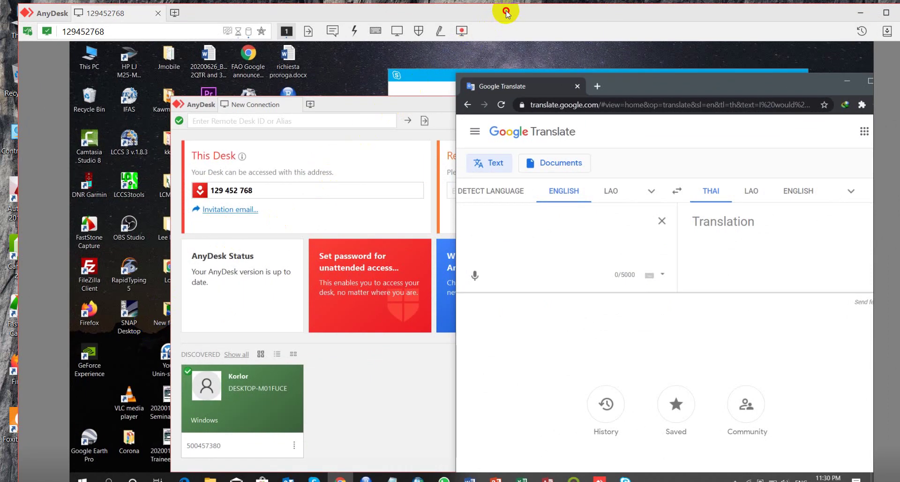
drag(506, 13, 409, 159)
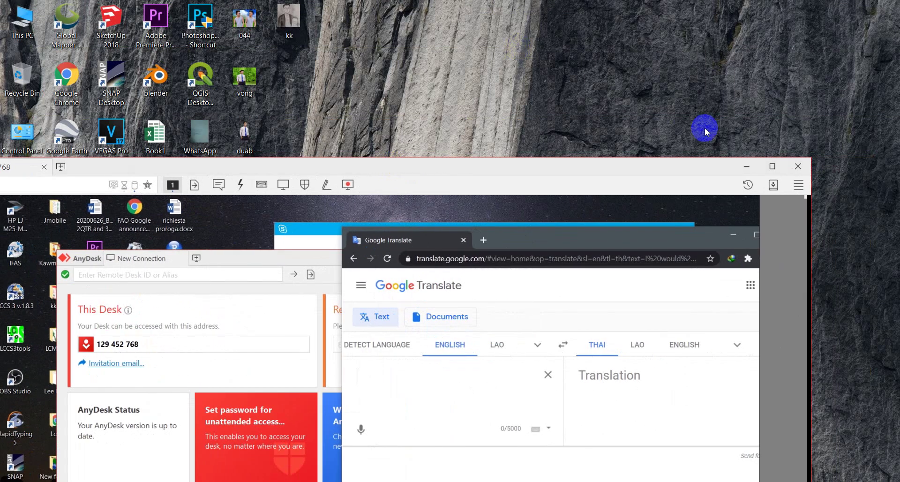
click(772, 166)
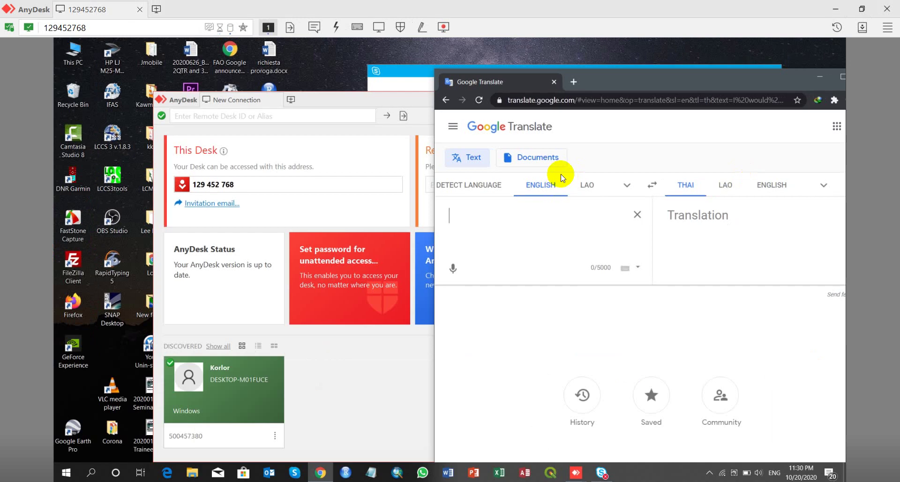
click(861, 8)
- Clear the remote desktop by minimizing the Google Translate window and both AnyDesk windows and closing Skype for Business
mouse_move(549, 157)
mouse_down()
mouse_move(560, 177)
mouse_move(678, 123)
mouse_move(544, 98)
mouse_up()
click(639, 142)
click(696, 162)
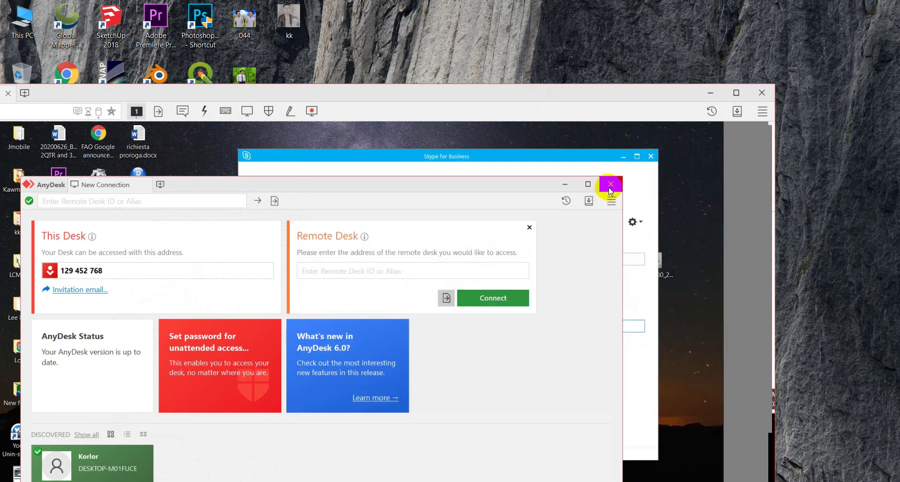
click(564, 184)
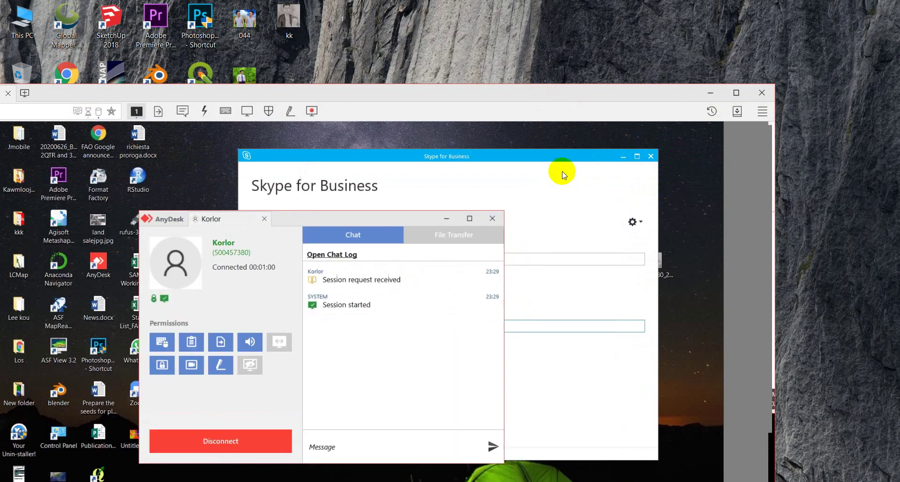
click(448, 220)
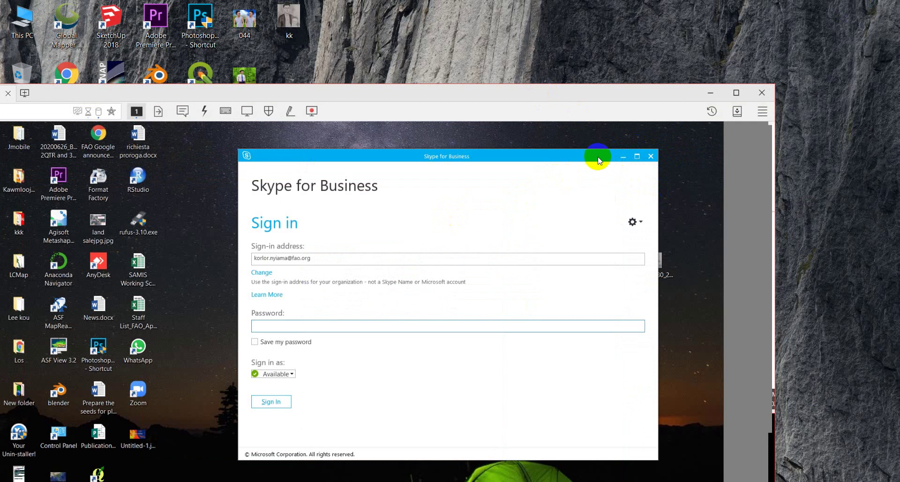
click(649, 158)
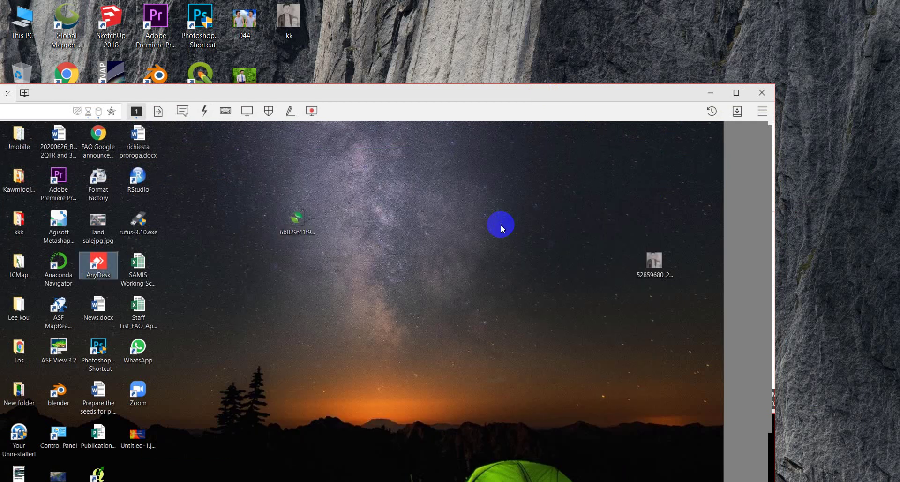
- Reposition the remote session window to reveal the remote desktop icons and refresh the remote desktop twice
drag(560, 91, 742, 54)
click(522, 293)
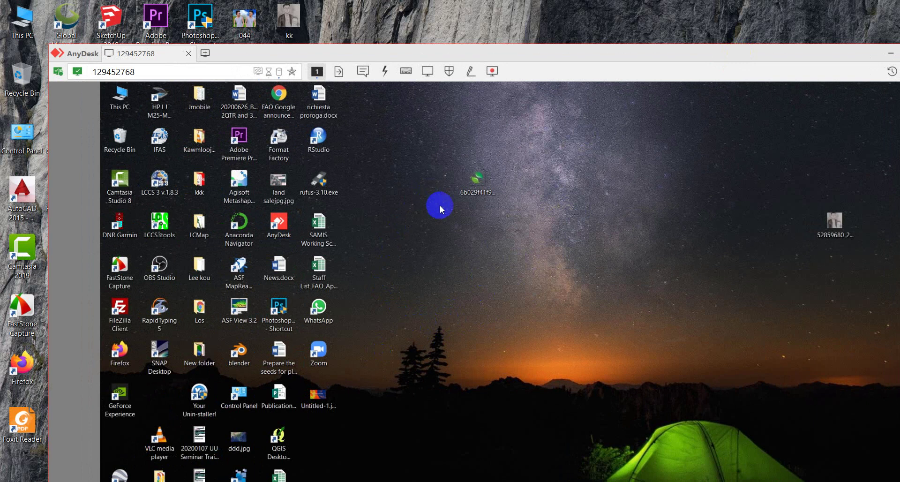
right_click(533, 252)
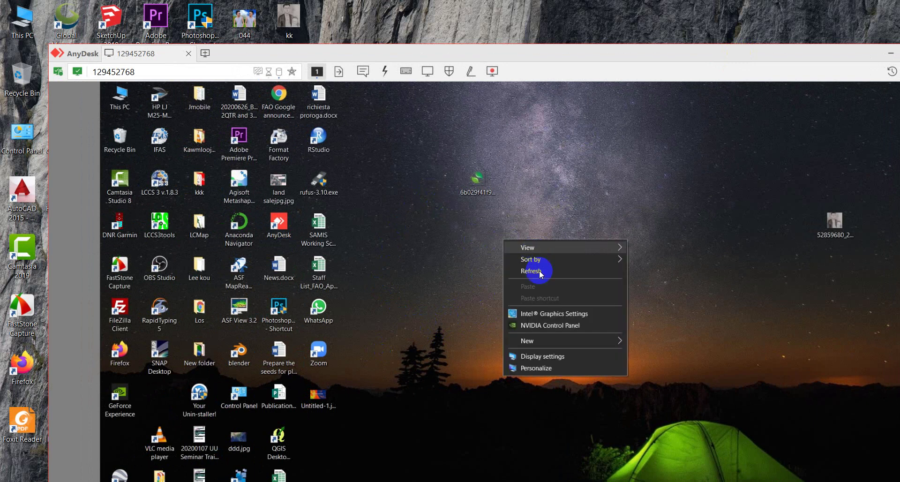
click(534, 271)
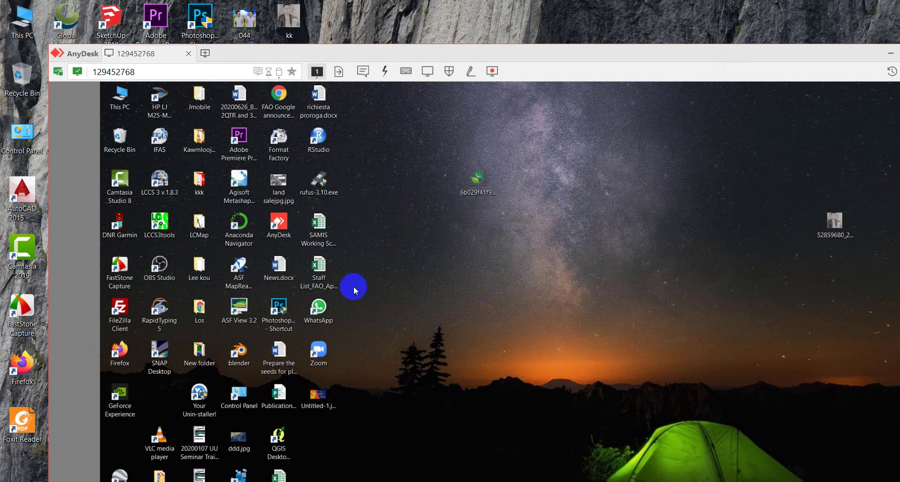
right_click(558, 242)
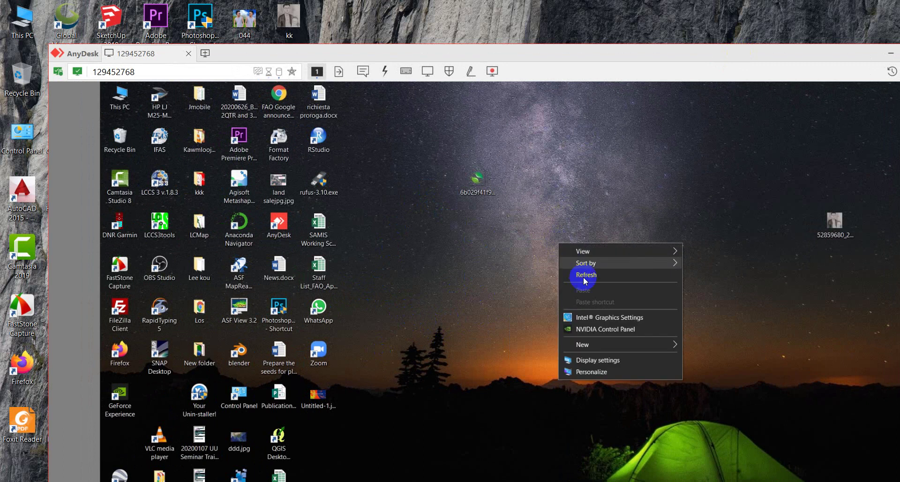
click(585, 280)
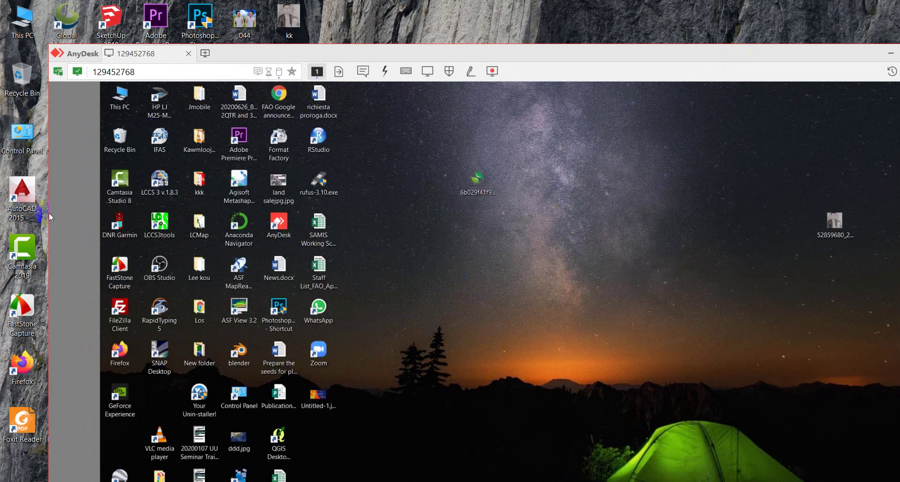
- Try to empty the Recycle Bin on the remote computer, and refresh the remote desktop
right_click(117, 137)
click(155, 153)
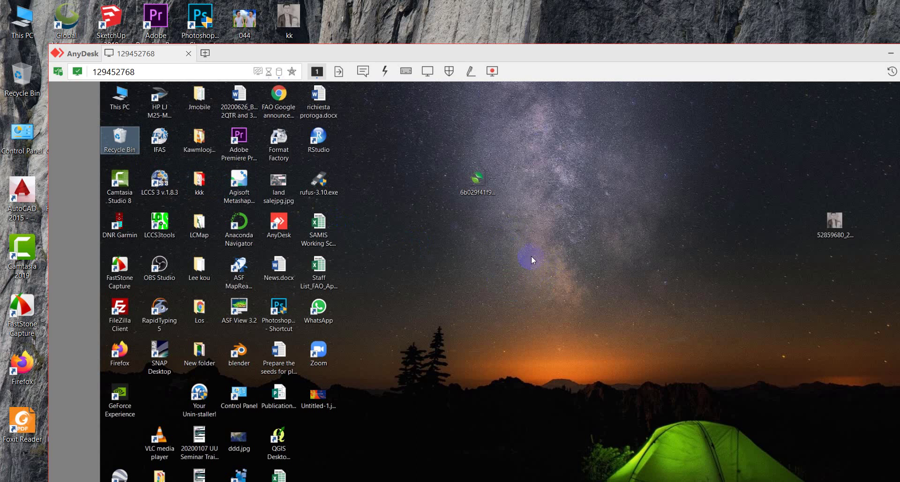
drag(546, 56, 526, 31)
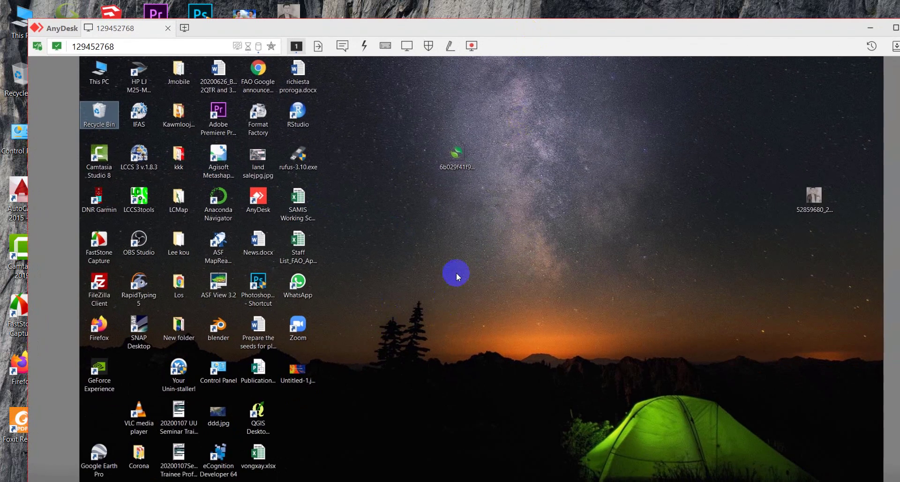
right_click(541, 180)
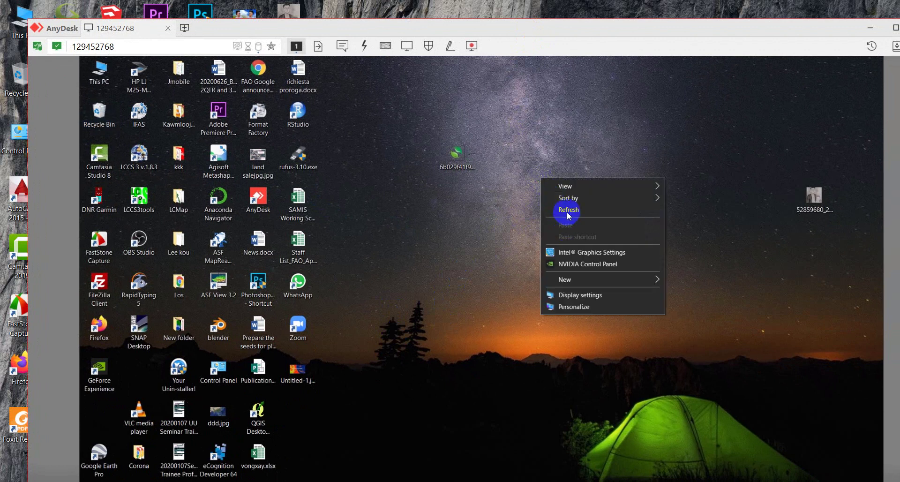
click(568, 211)
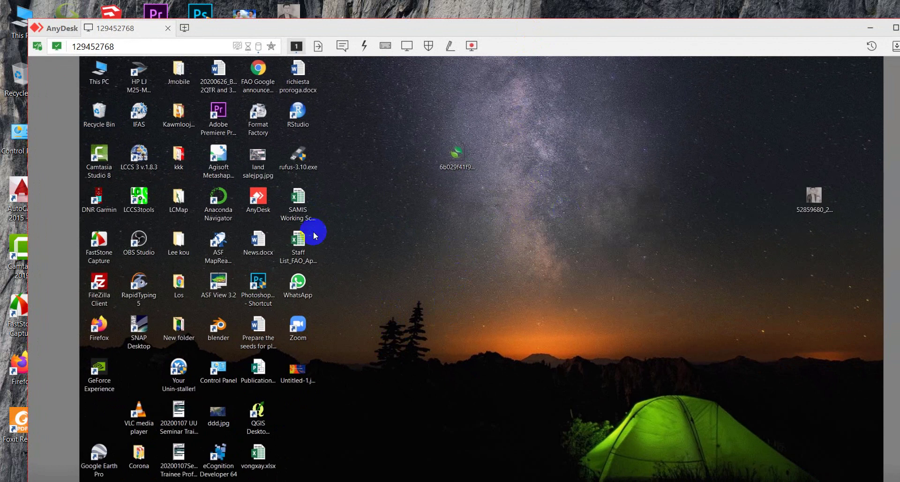
- Empty the Recycle Bin on the remote computer and confirm the permanent deletion of all its items
right_click(103, 113)
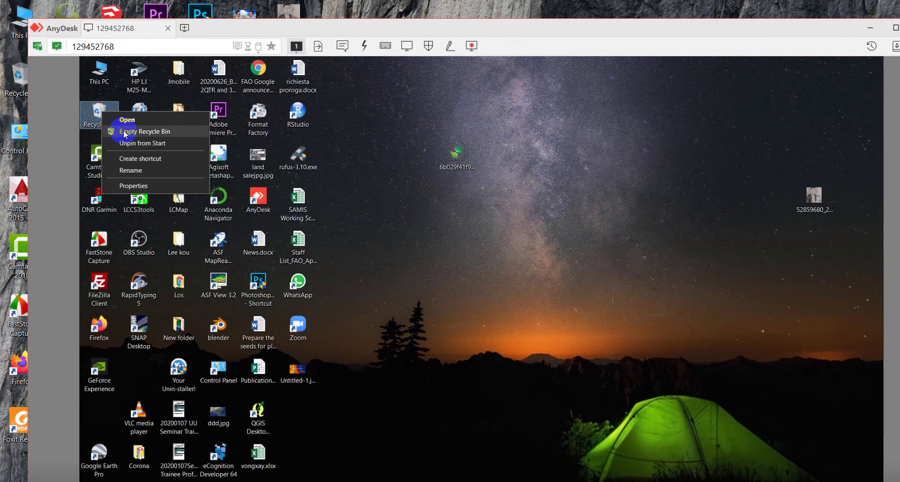
click(118, 131)
click(439, 227)
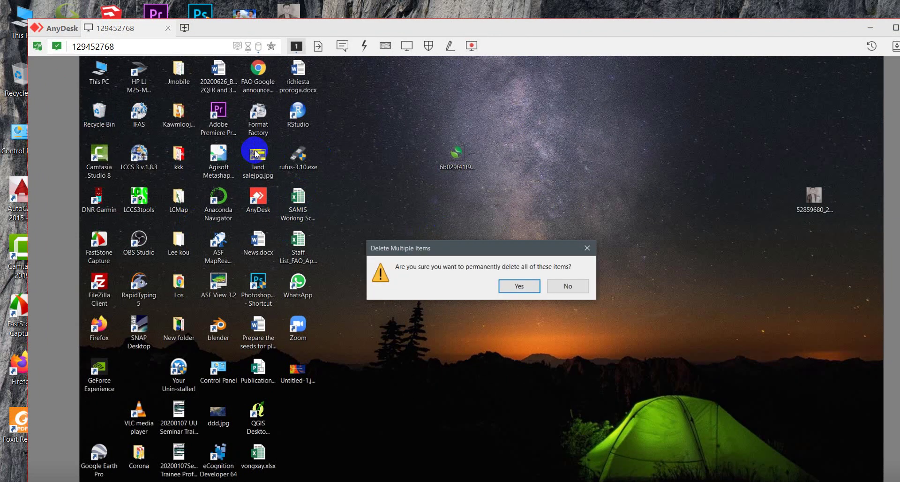
click(513, 286)
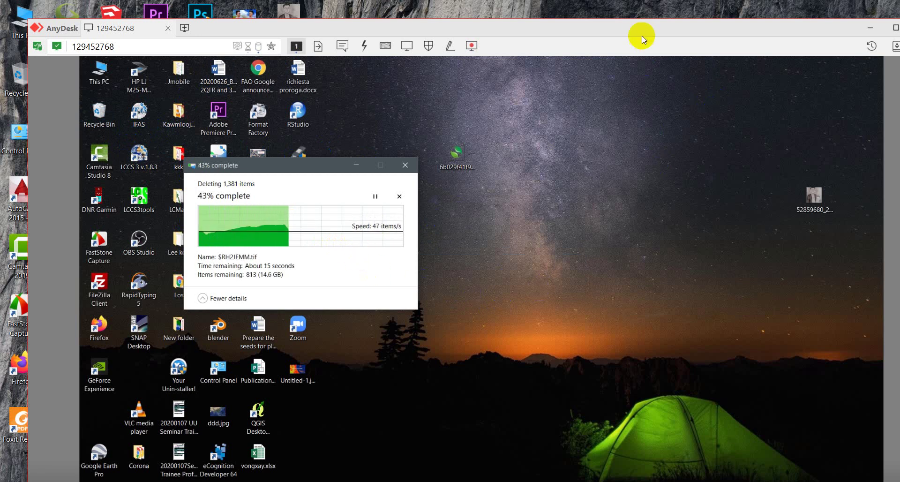
- Open the folder named after the computer's owner on the remote computer's Data (D:) drive
drag(641, 33, 676, 56)
click(154, 98)
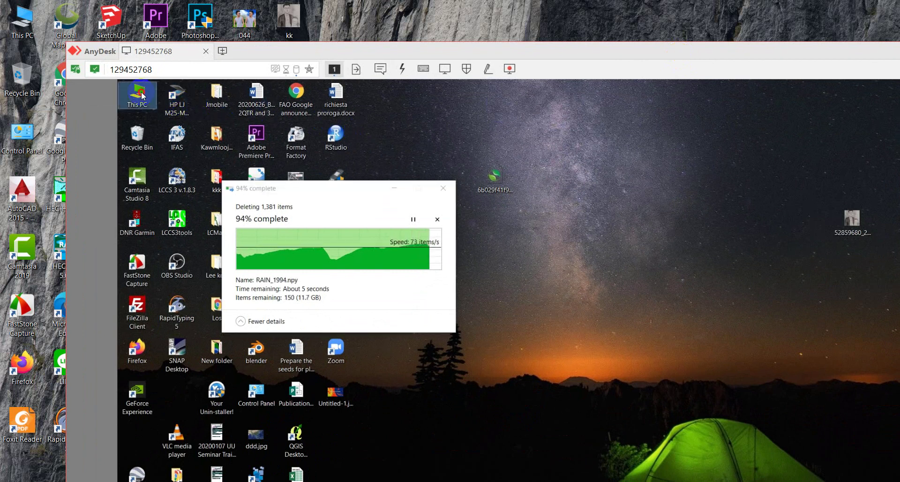
click(464, 200)
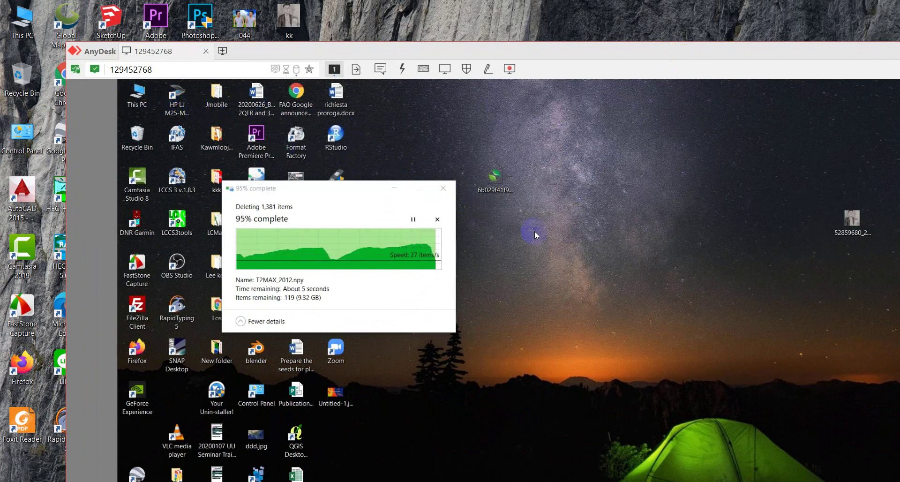
key(super+e)
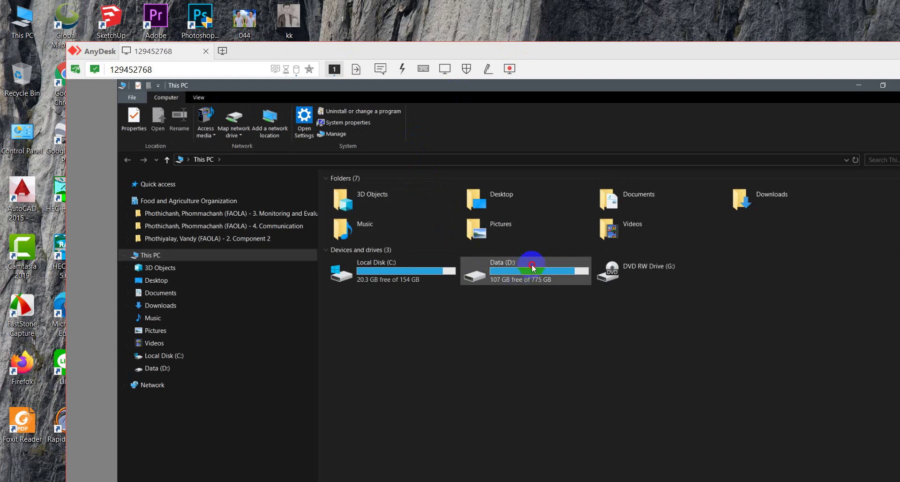
double_click(475, 265)
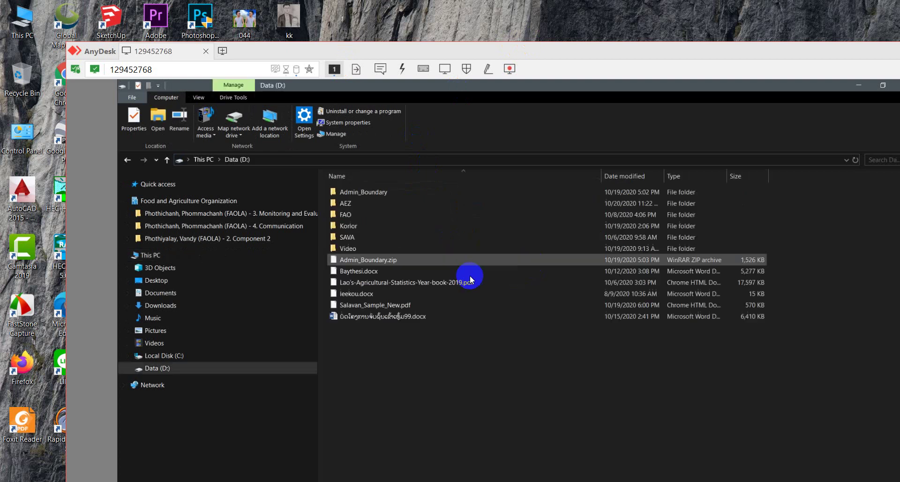
double_click(345, 225)
- Rename the remote archive B.Houaychia_Land_pot - Copy.rar to B.Houaychia_Land_pot.rar
scroll(351, 214, down, 2)
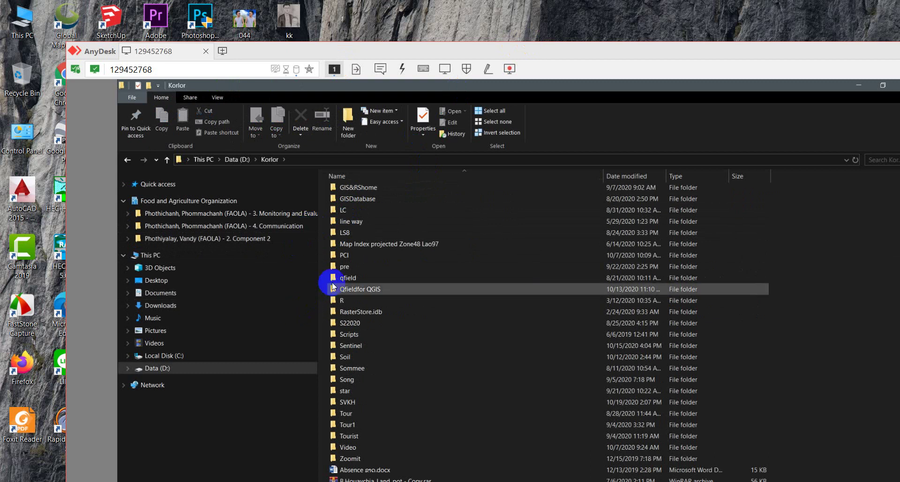
click(353, 300)
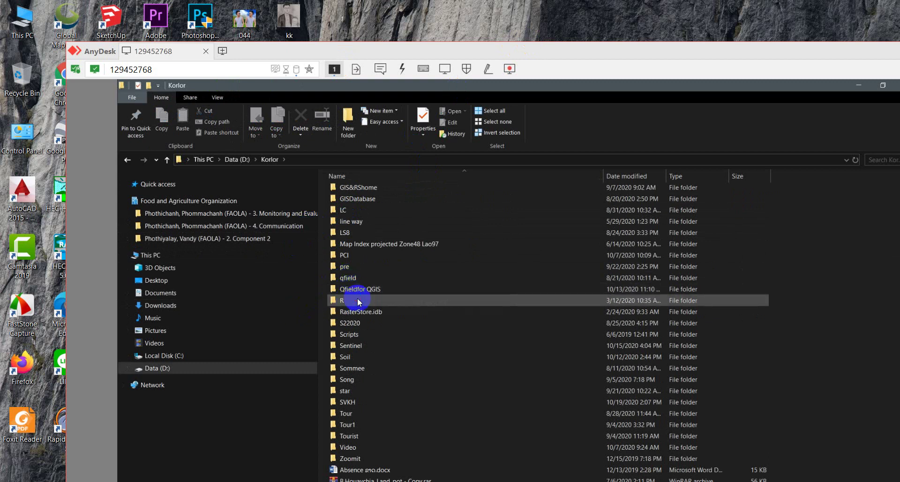
scroll(361, 314, down, 3)
scroll(361, 313, down, 1)
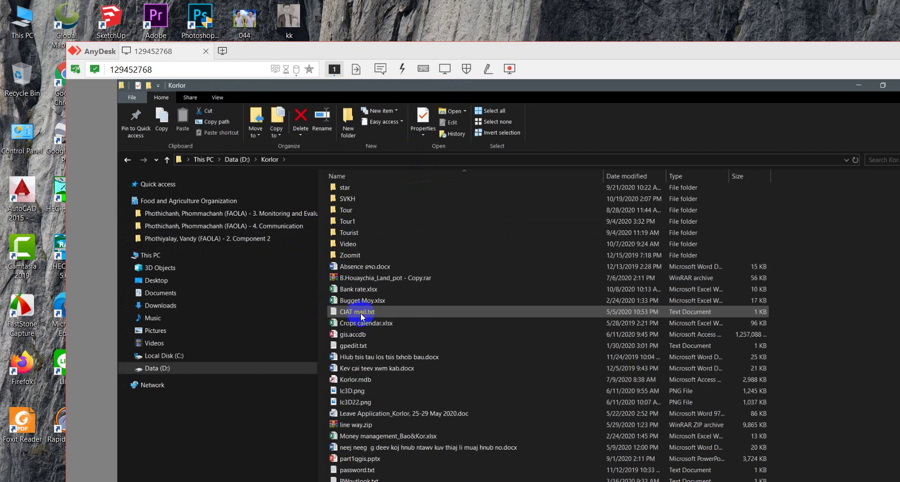
scroll(363, 300, down, 2)
click(369, 278)
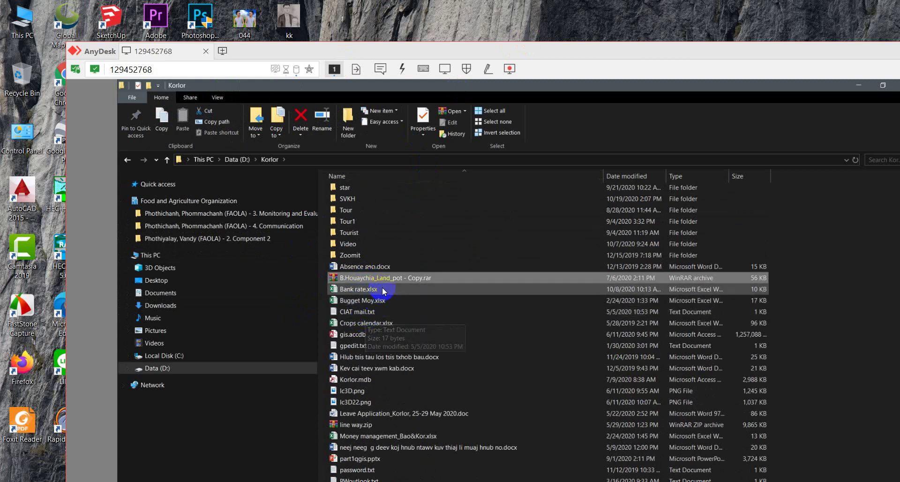
scroll(383, 279, down, 1)
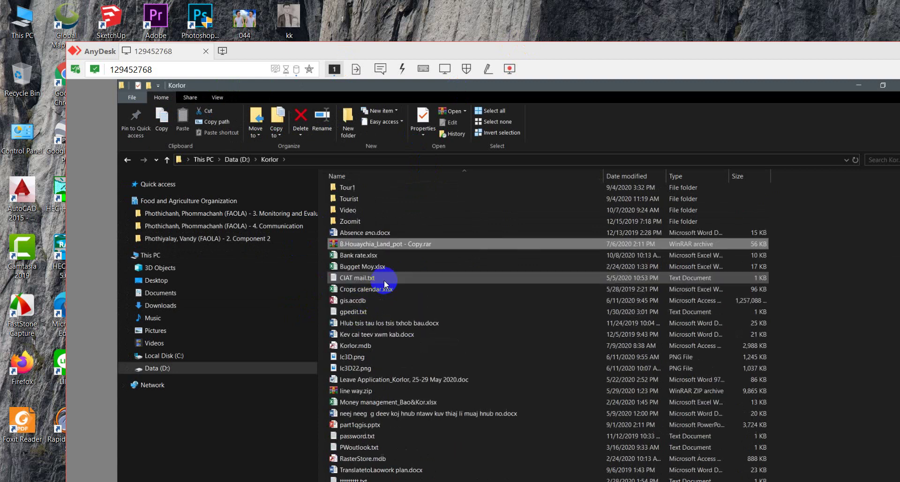
click(384, 246)
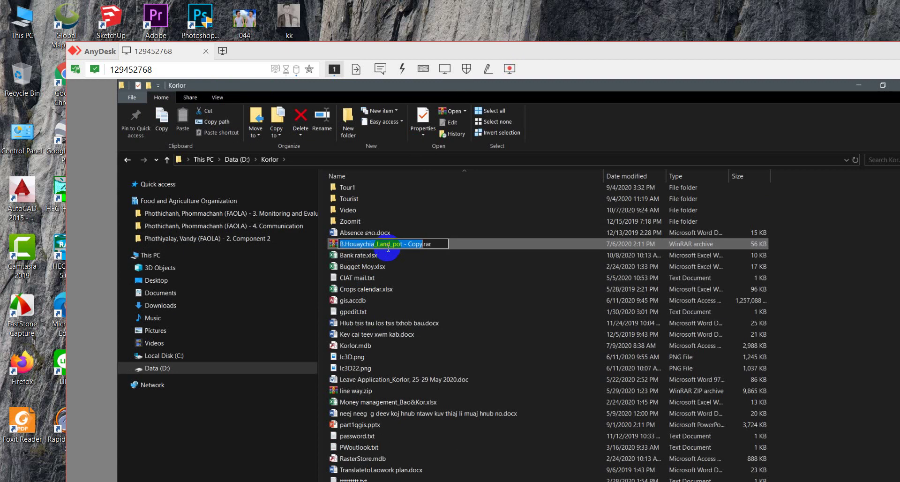
click(421, 243)
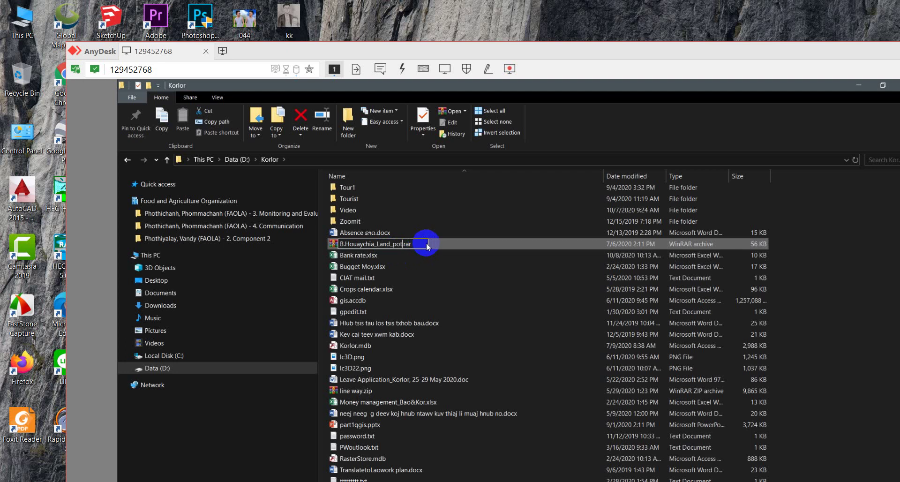
key(Return)
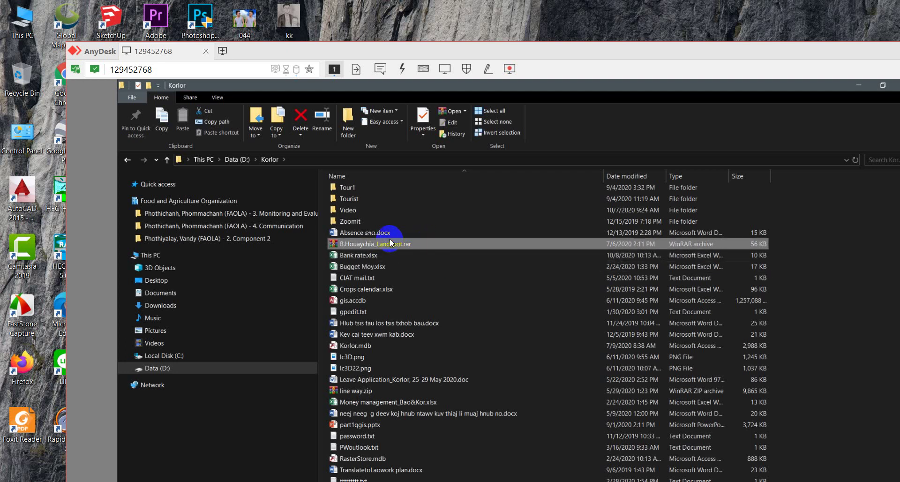
right_click(391, 242)
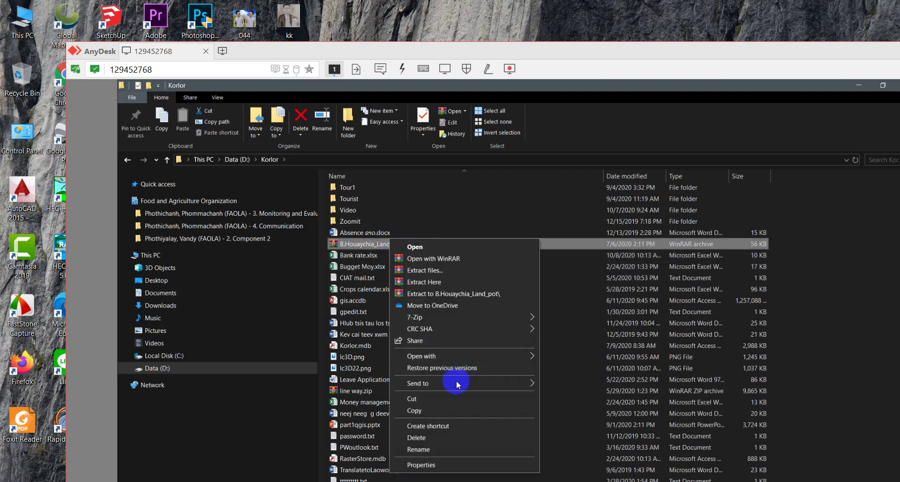
click(415, 411)
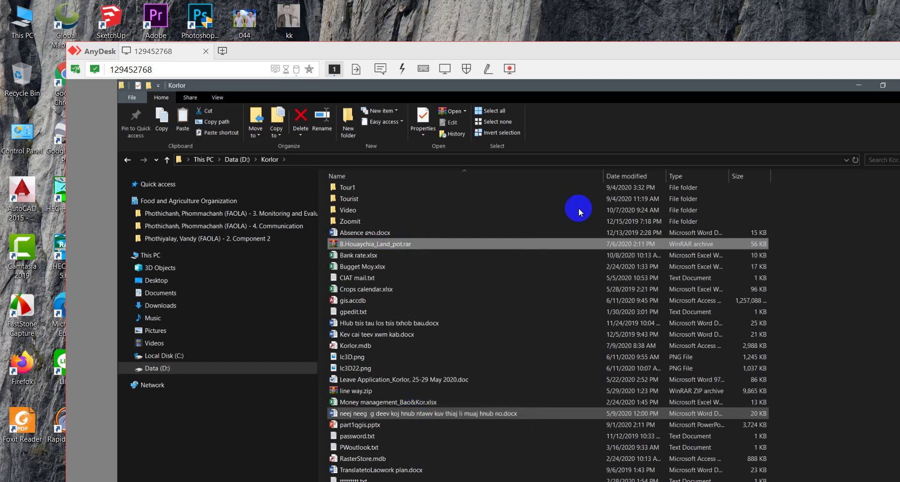
drag(651, 49, 622, 268)
right_click(443, 77)
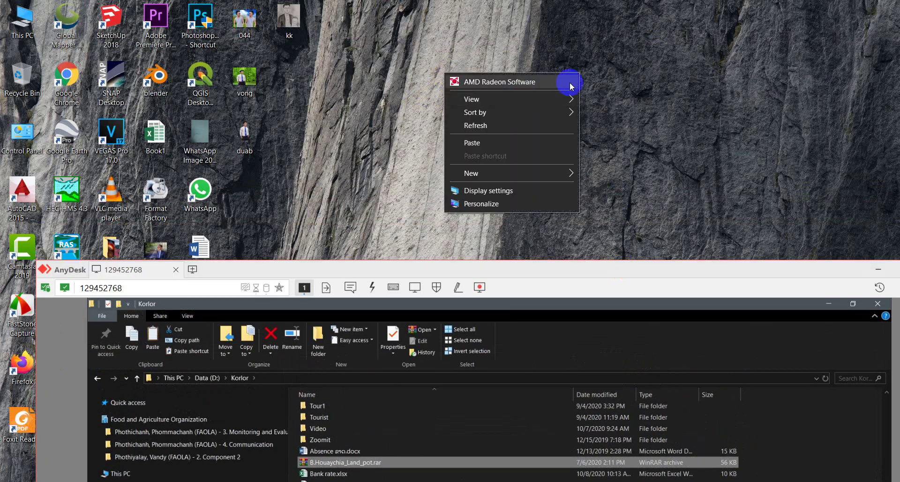
click(473, 142)
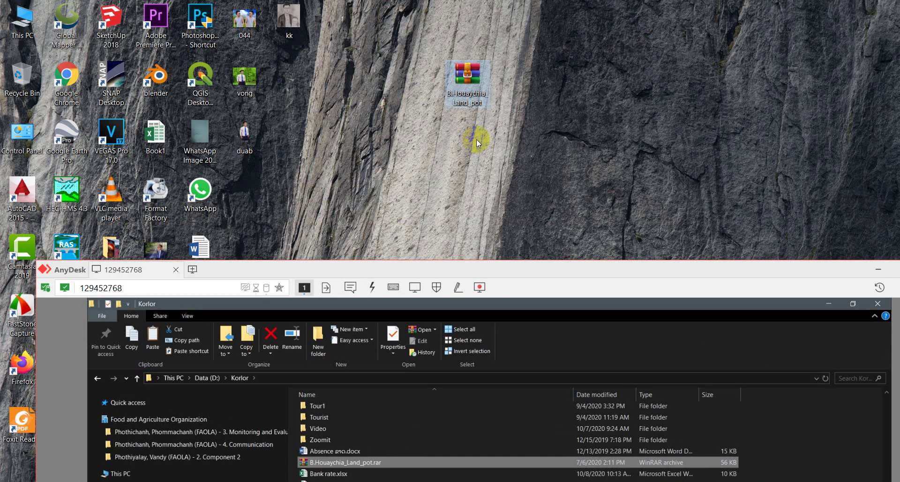
- Minimize the remote computer's folder window and restore the AnyDesk session window to full screen size
right_click(531, 99)
click(543, 114)
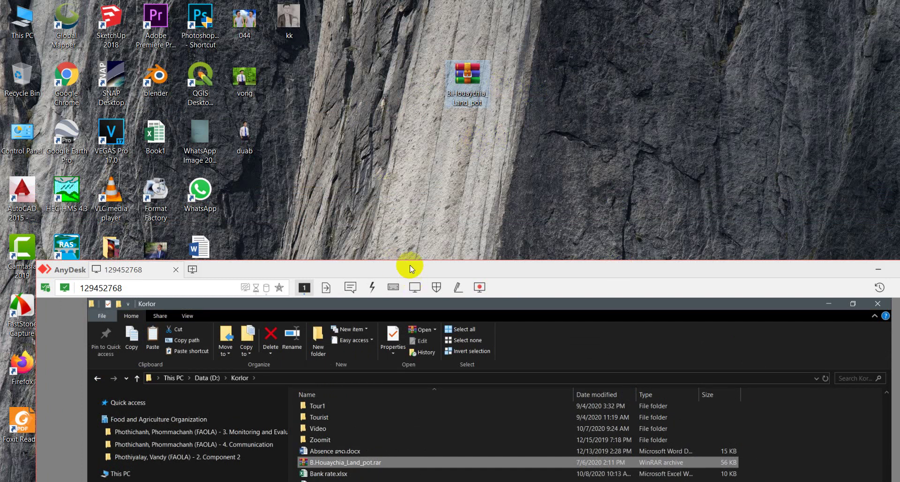
drag(410, 268, 418, 121)
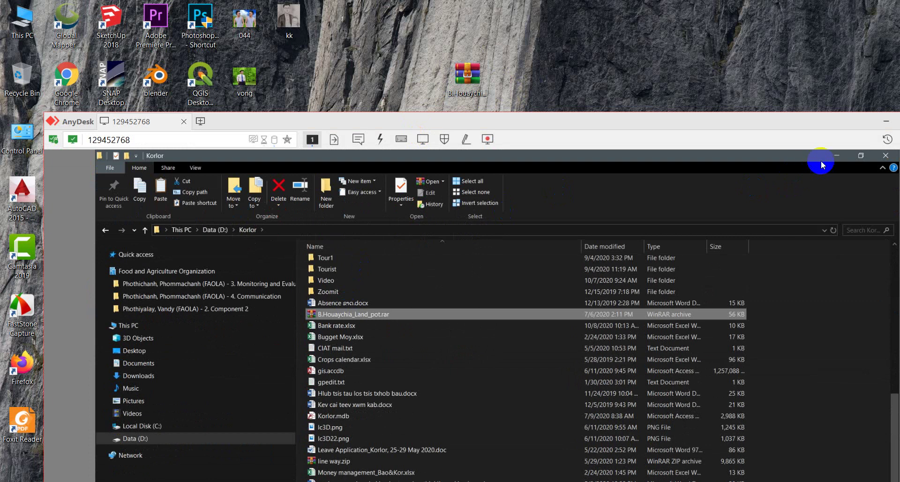
click(835, 156)
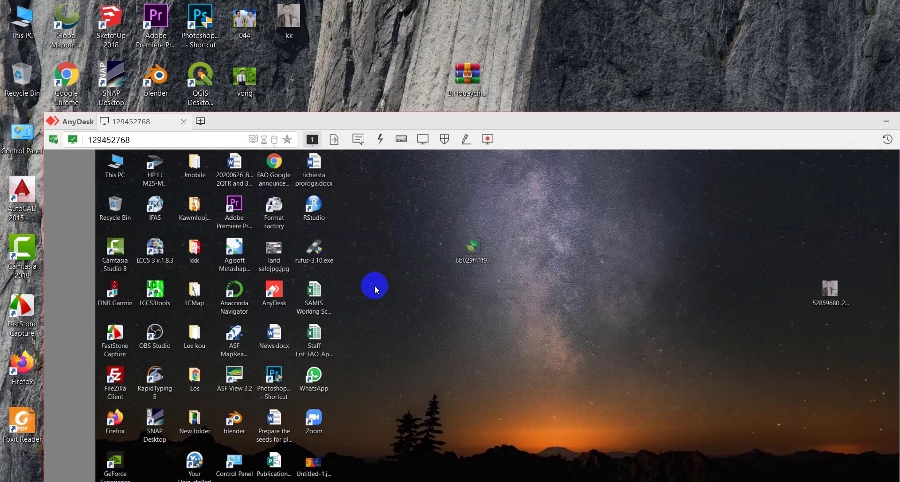
click(554, 75)
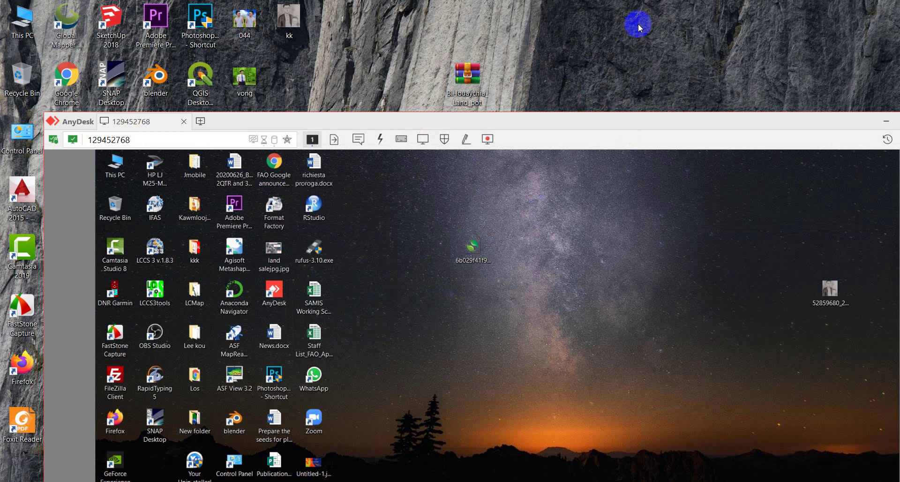
drag(590, 121, 575, 55)
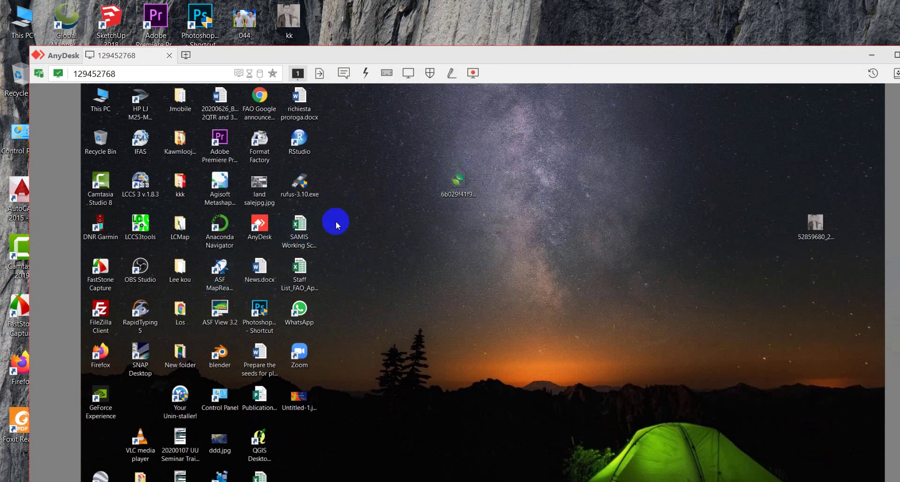
drag(558, 50, 533, 2)
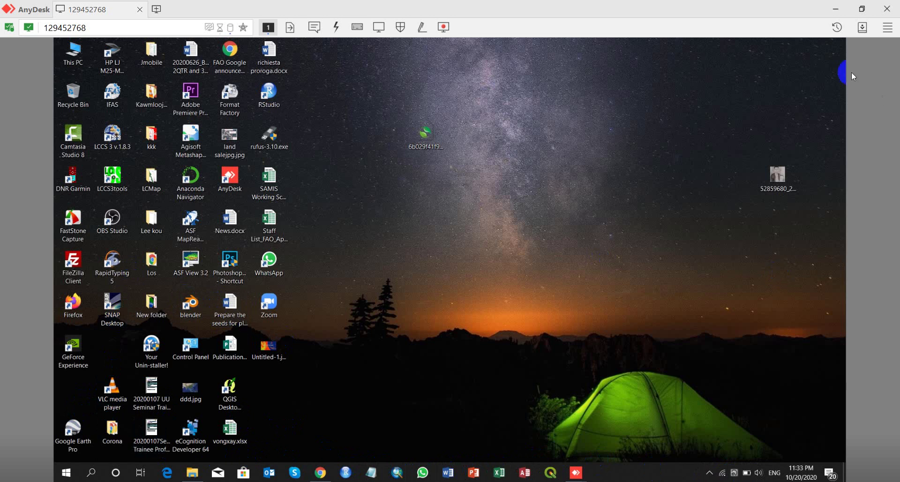
drag(762, 11, 842, 161)
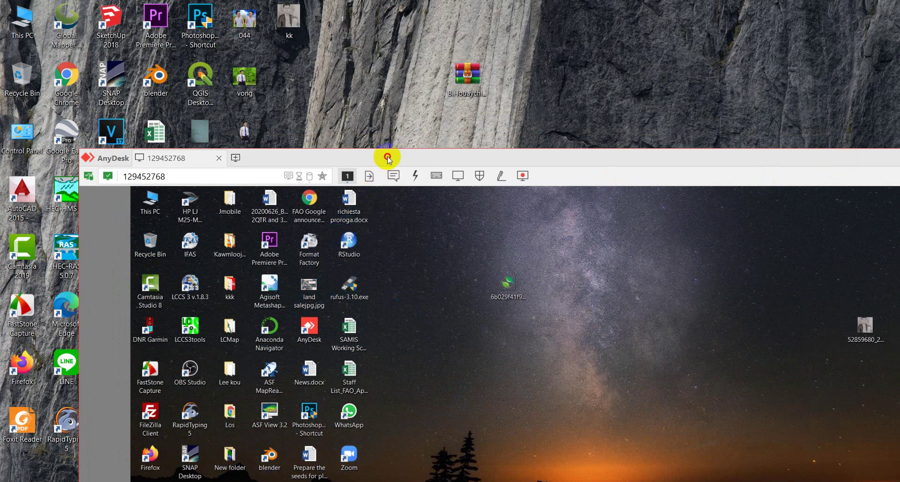
drag(390, 154, 296, 24)
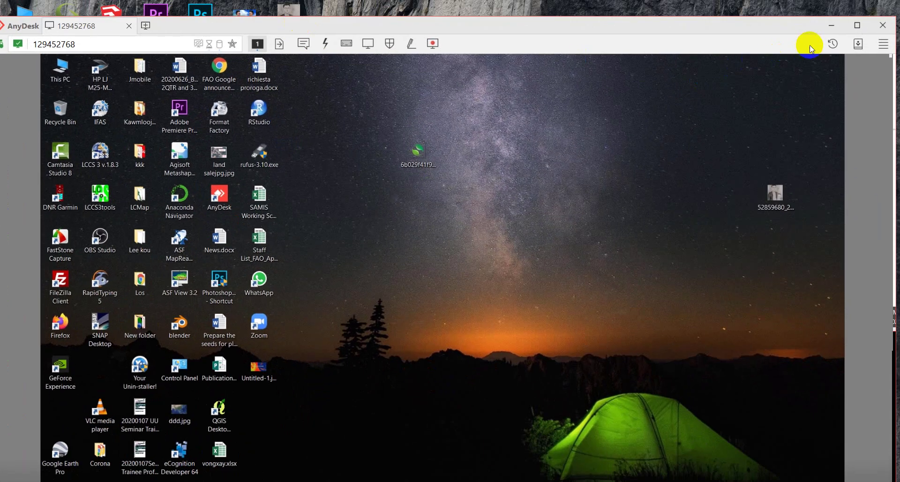
click(847, 31)
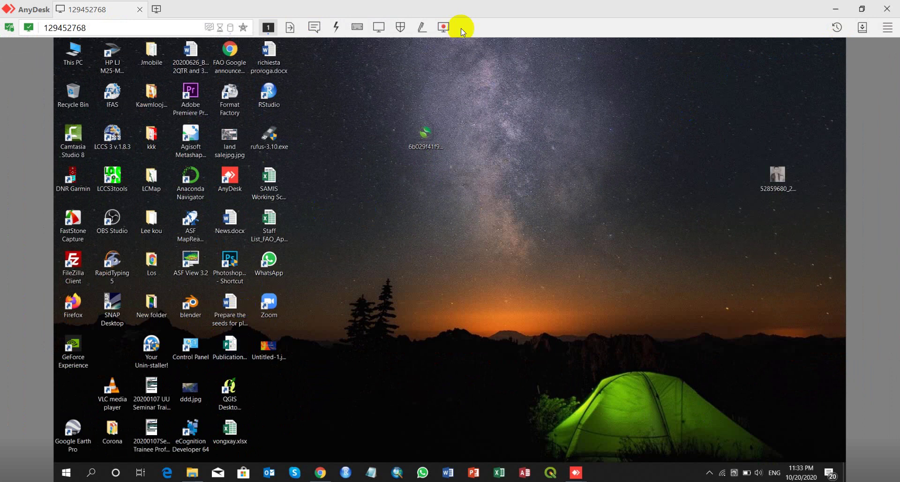
mouse_move(487, 9)
mouse_down()
mouse_move(898, 211)
mouse_move(894, 161)
mouse_move(763, 40)
mouse_move(1, 127)
mouse_move(16, 136)
mouse_move(452, 27)
mouse_move(475, 3)
mouse_up()
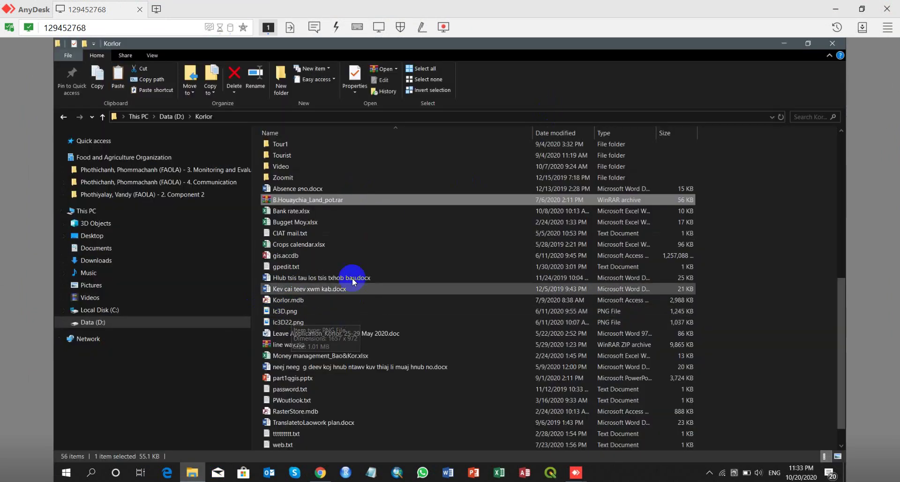
- Copy line way.zip from the remote folder, paste it onto the local desktop and refresh the desktop
scroll(336, 269, down, 1)
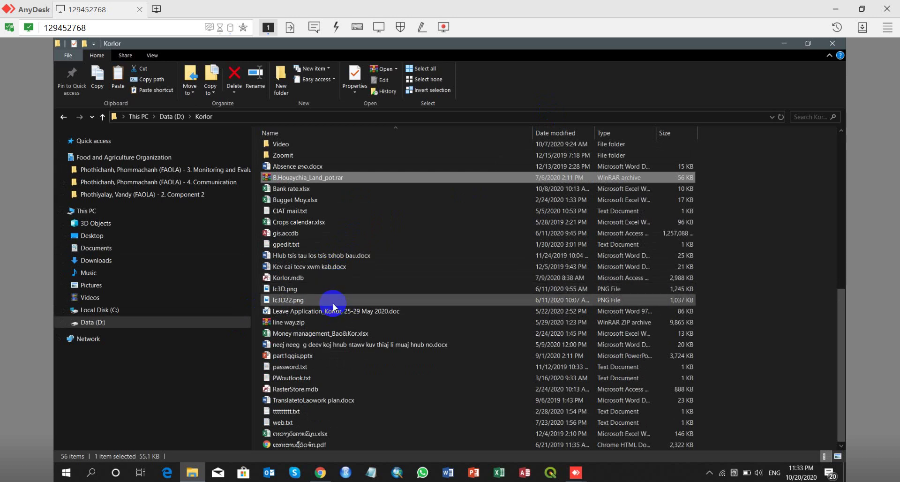
click(292, 321)
right_click(291, 322)
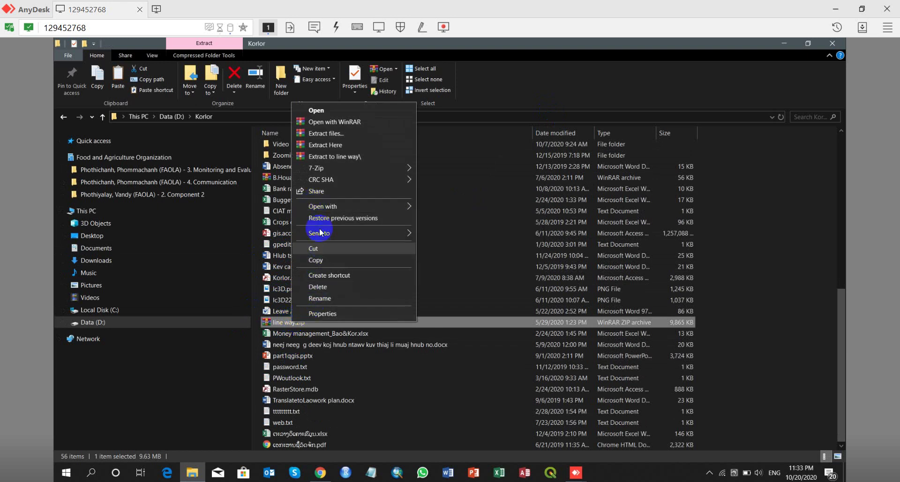
click(322, 259)
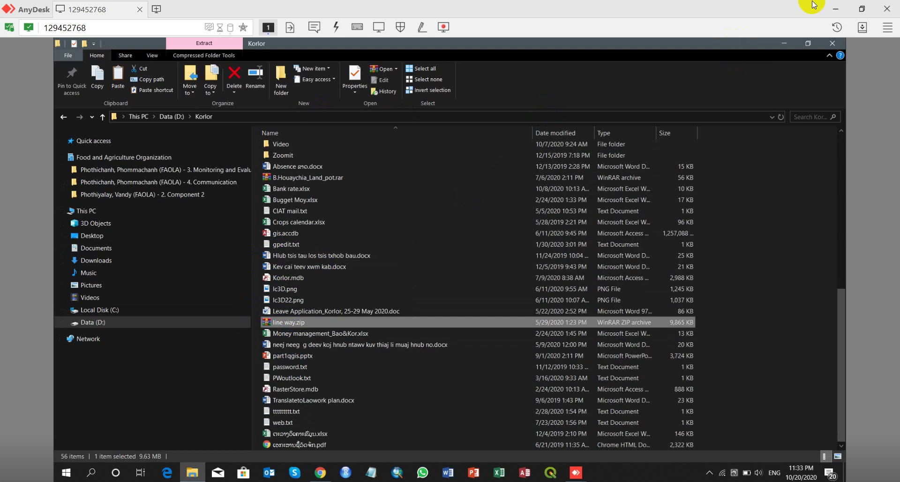
click(836, 9)
right_click(573, 99)
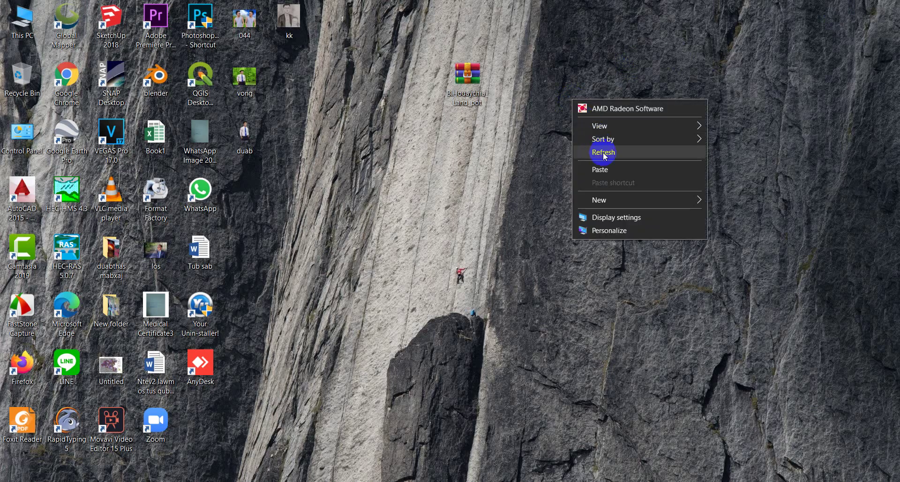
click(603, 169)
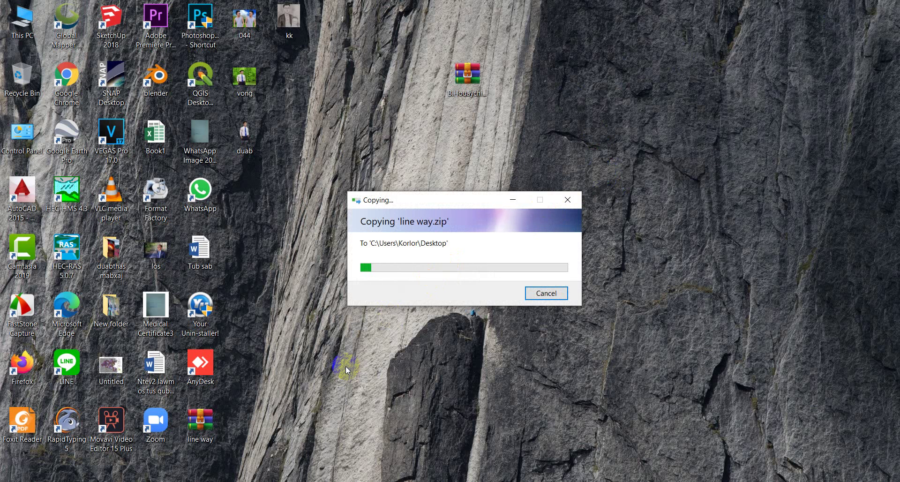
right_click(723, 117)
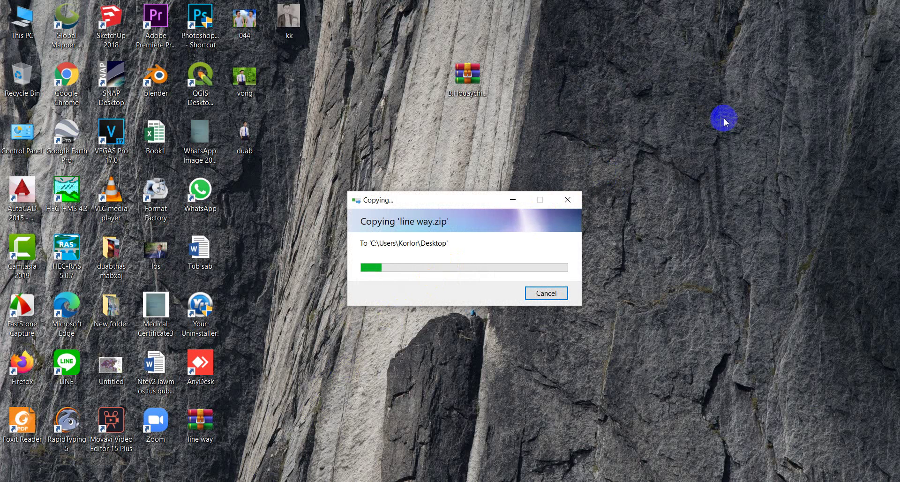
click(749, 172)
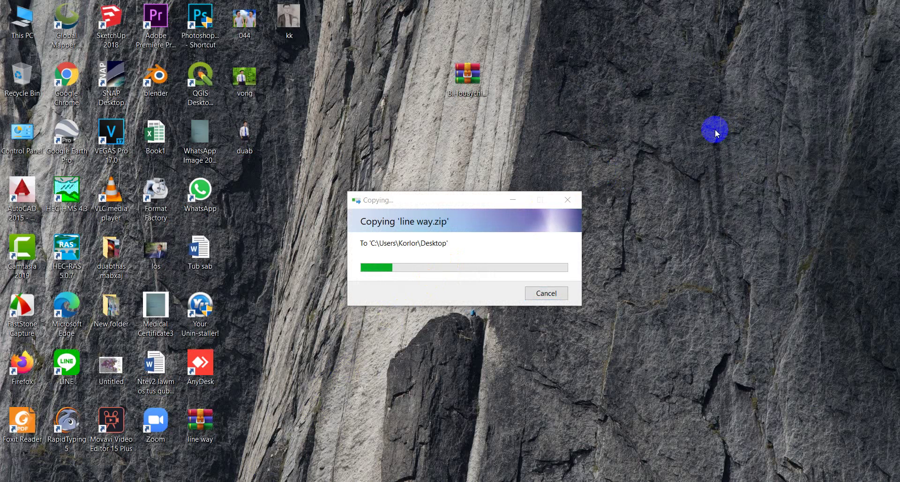
right_click(695, 127)
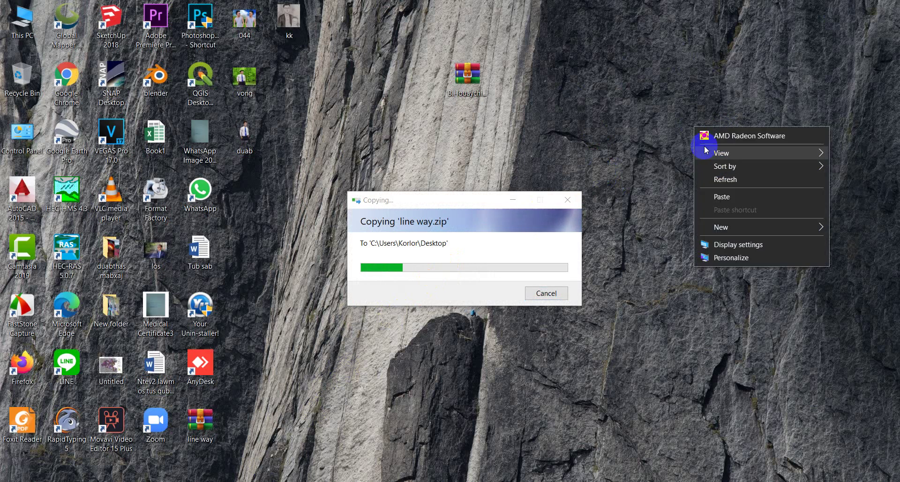
click(722, 179)
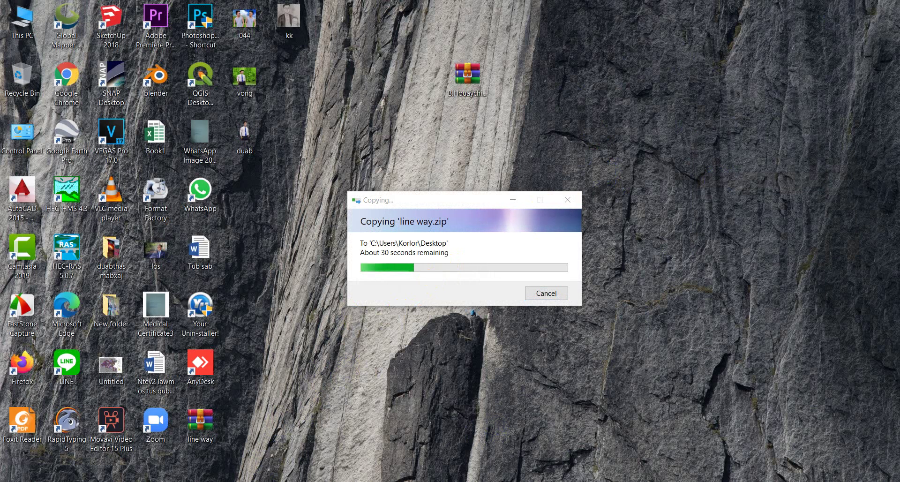
- Return to the AnyDesk session and look through the folders and files in the open remote folder
mouse_move(564, 481)
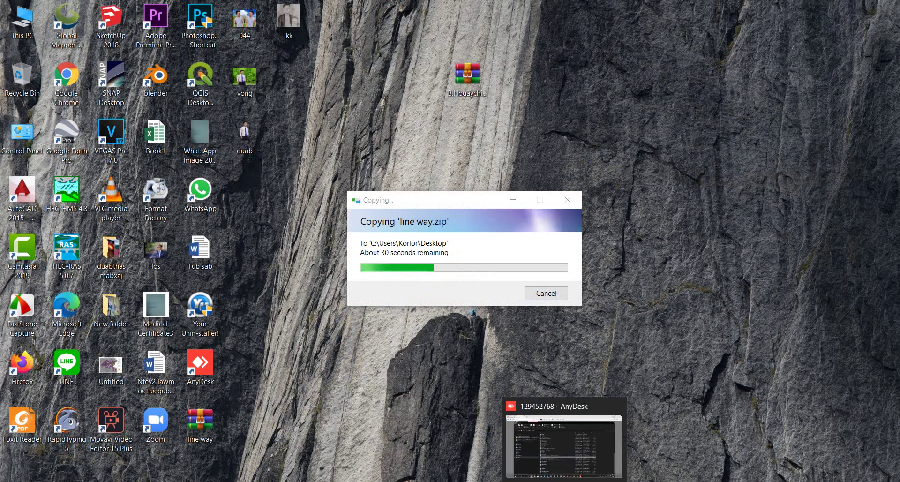
click(564, 445)
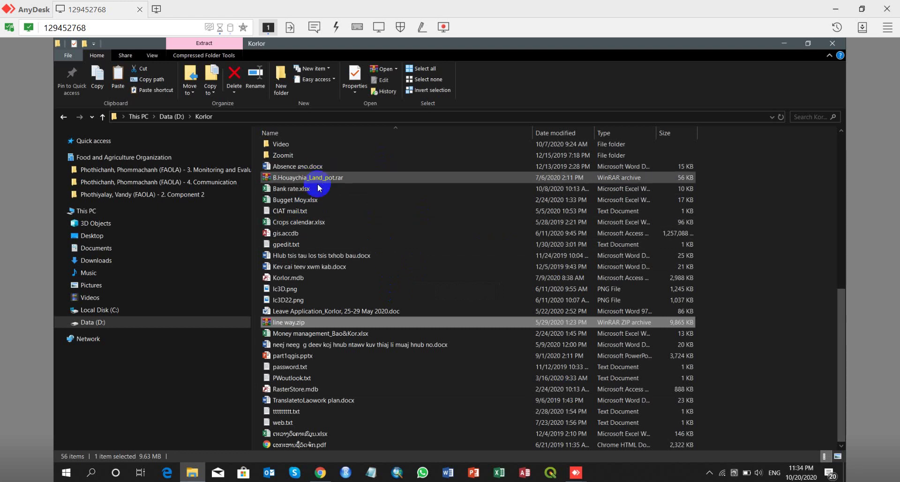
scroll(321, 181, up, 2)
scroll(373, 311, up, 4)
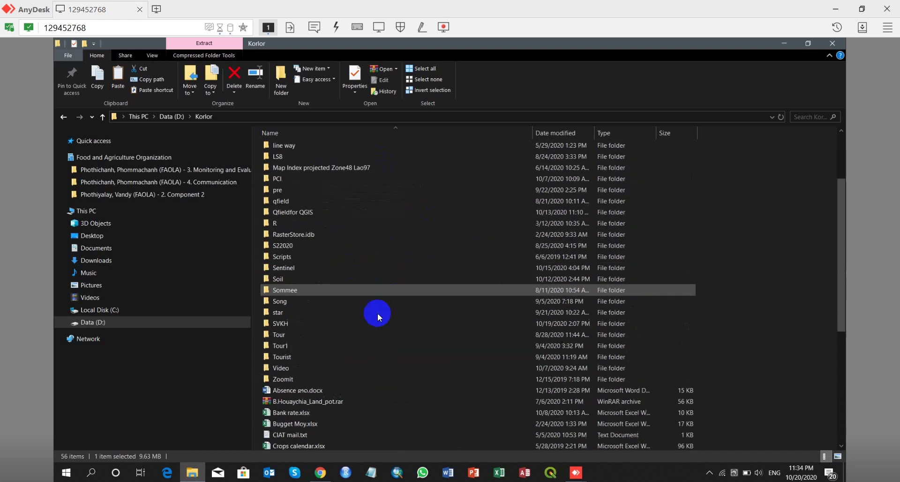
scroll(378, 316, down, 6)
scroll(379, 320, up, 3)
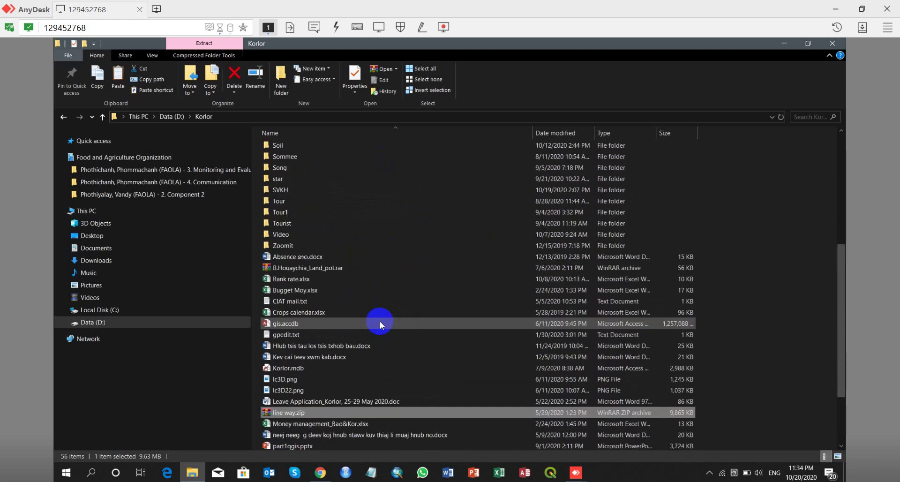
scroll(380, 324, down, 3)
scroll(459, 265, up, 10)
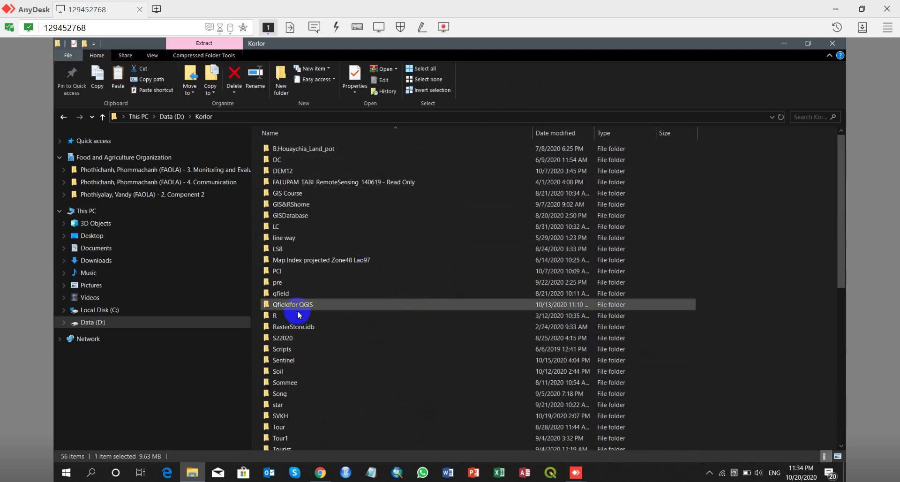
scroll(387, 276, down, 4)
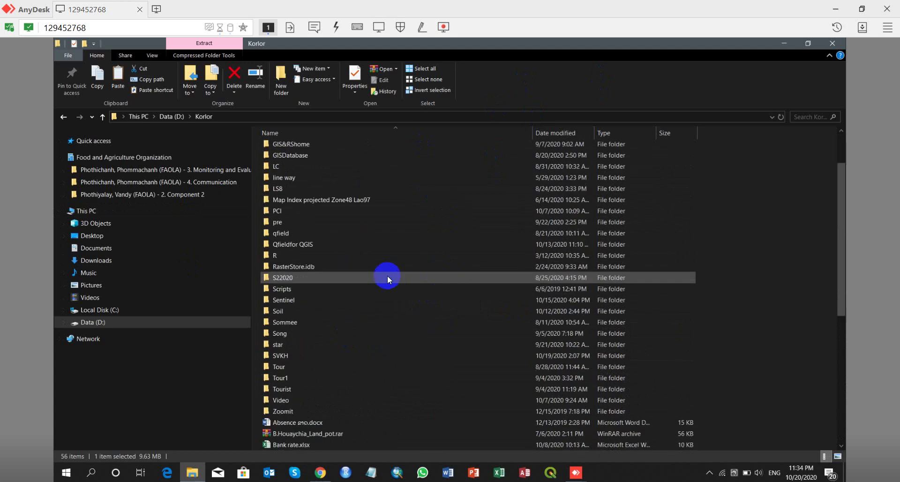
scroll(387, 277, down, 4)
scroll(387, 277, up, 8)
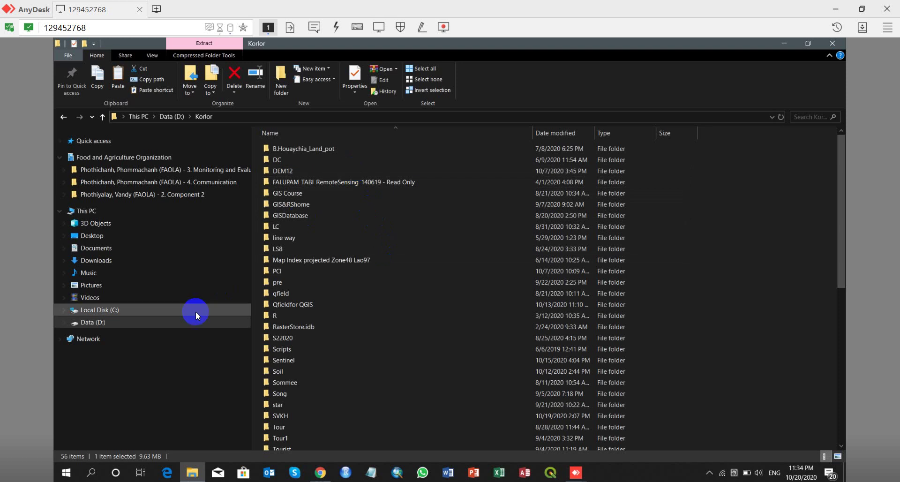
- Copy Baythesi.docx, Lao's-Agricultural-Statistics-Year-book-2019.pdf and the Lao-titled Word document from the remote Data (D:) drive to the local desktop
click(140, 322)
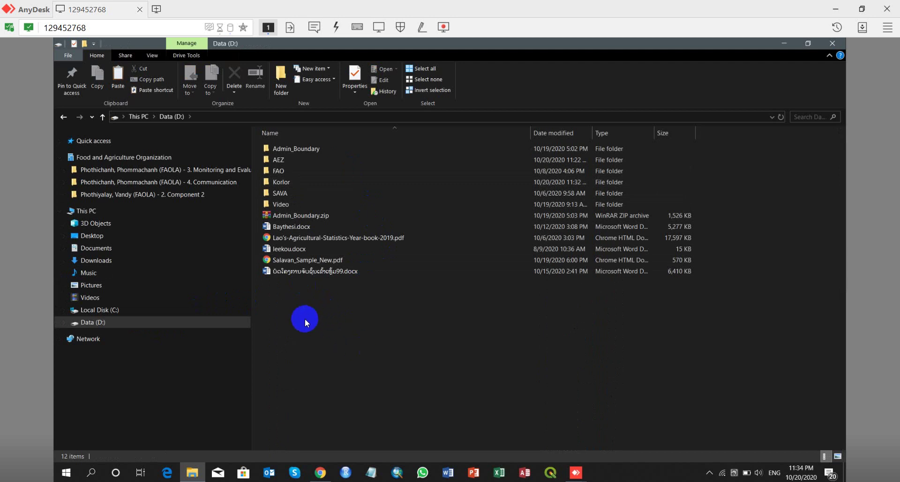
click(301, 261)
click(301, 273)
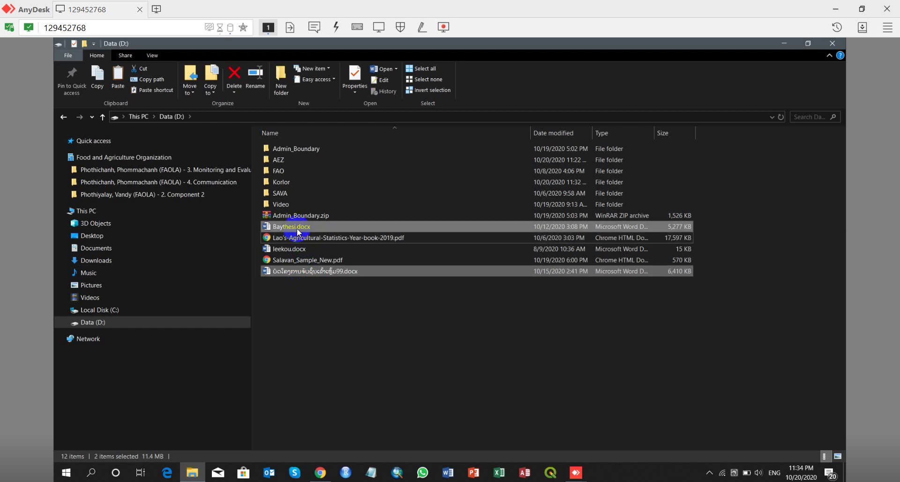
ctrl+click(299, 238)
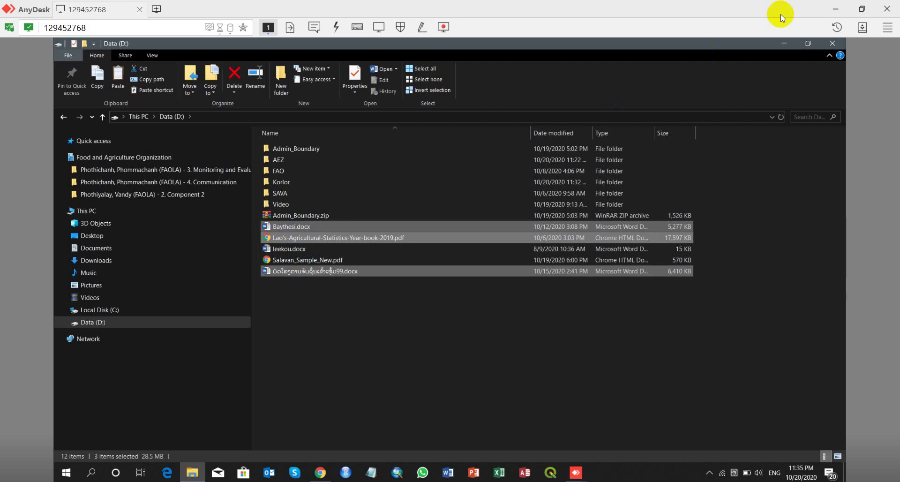
key(Delete)
click(834, 9)
drag(562, 316, 430, 185)
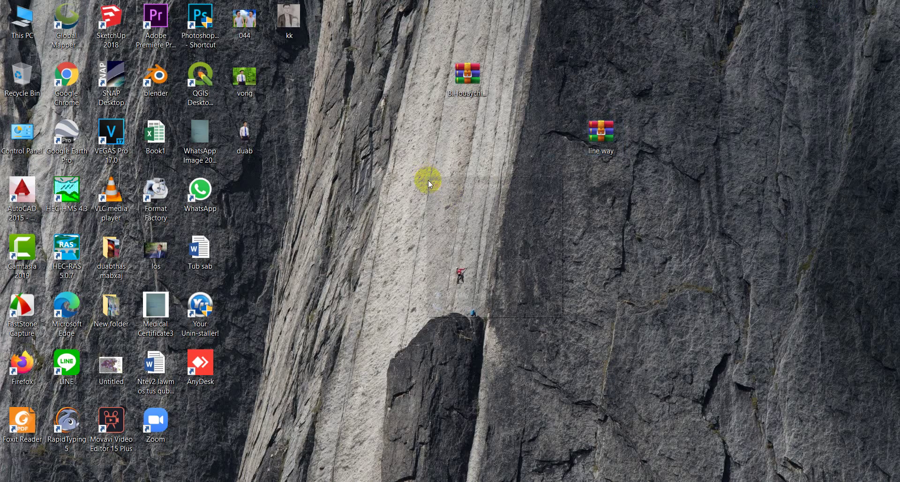
right_click(430, 184)
click(457, 241)
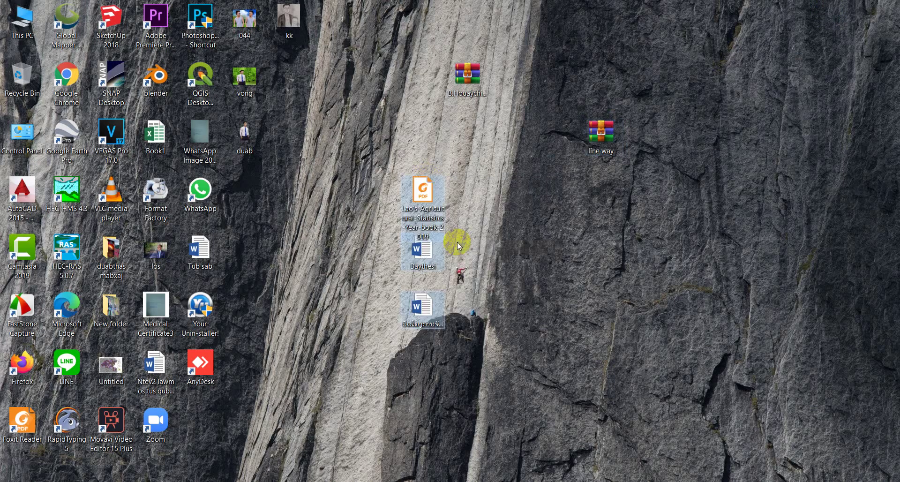
click(544, 293)
- Try to open the Lao's-Agricultural-Statistics-Year-book-2019 PDF from the local desktop, and close Foxit Reader
click(419, 189)
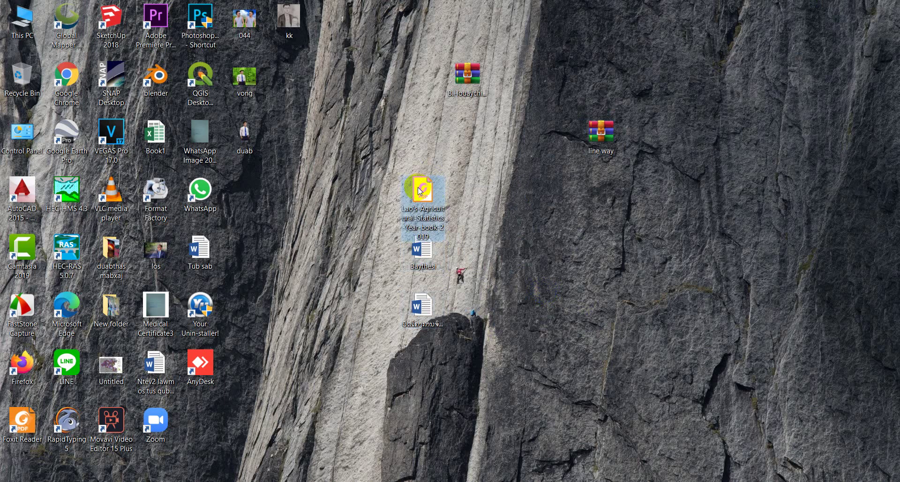
double_click(418, 188)
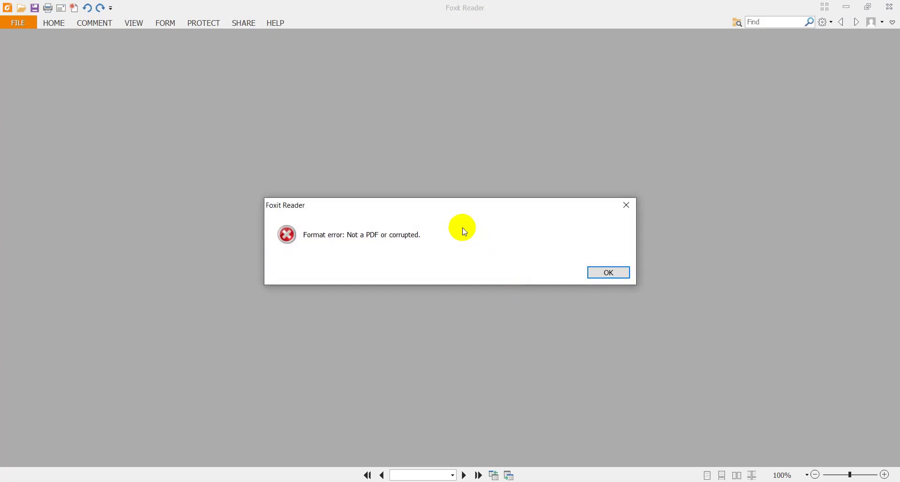
click(628, 205)
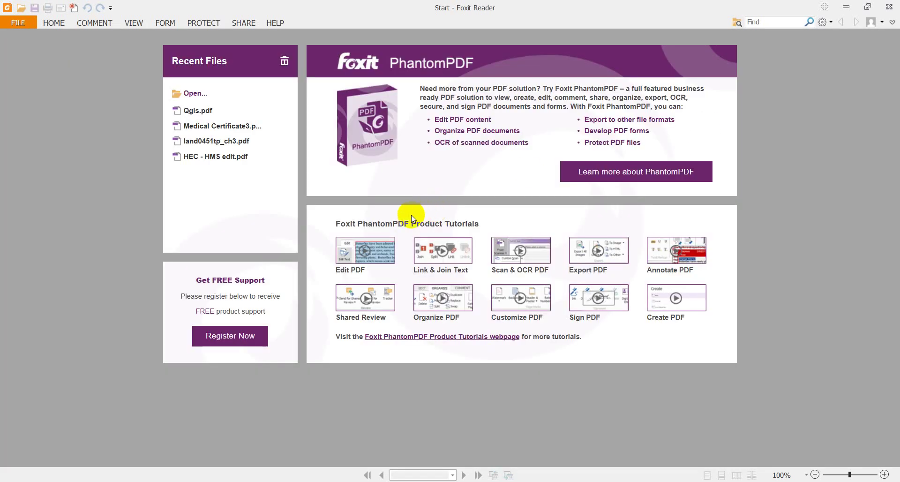
click(888, 7)
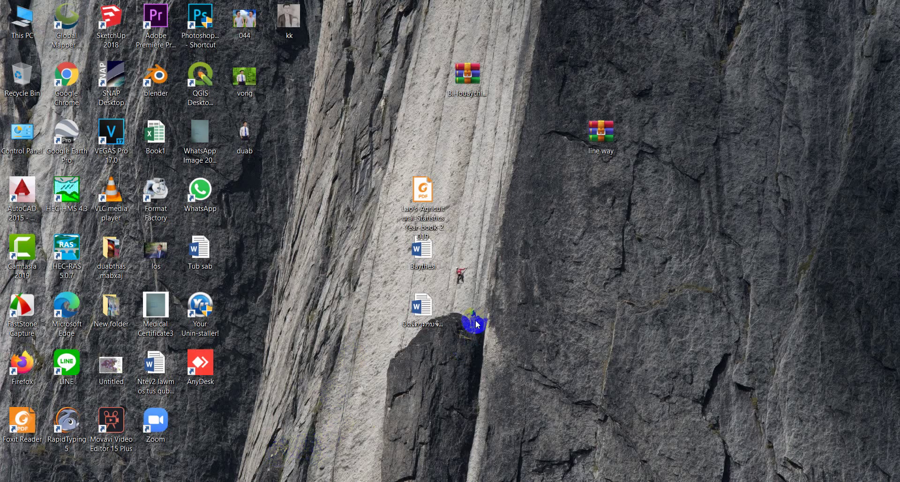
- Return to the AnyDesk session, minimize the remote Data (D:) window, and minimize the session to show the local desktop
key(alt+Tab)
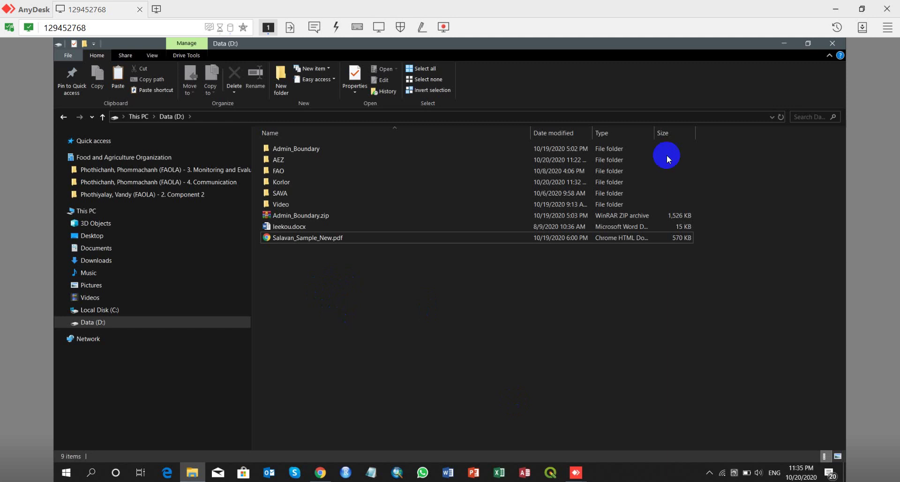
click(782, 47)
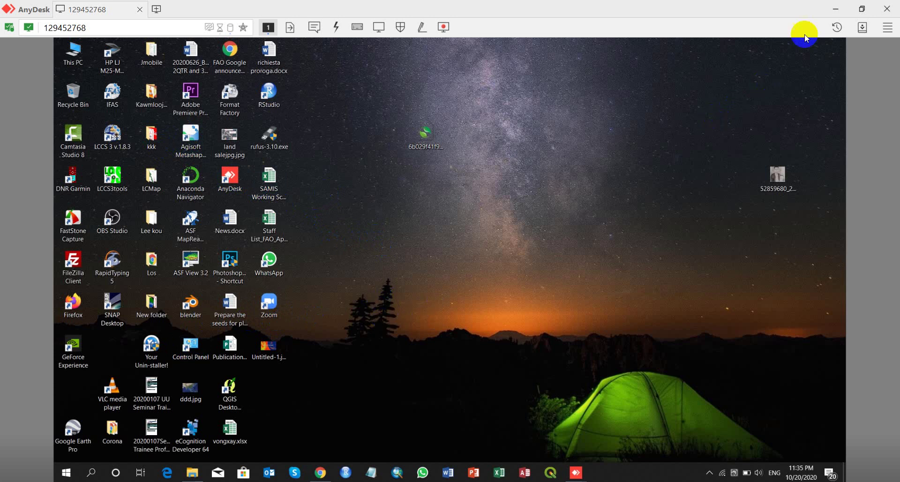
click(835, 8)
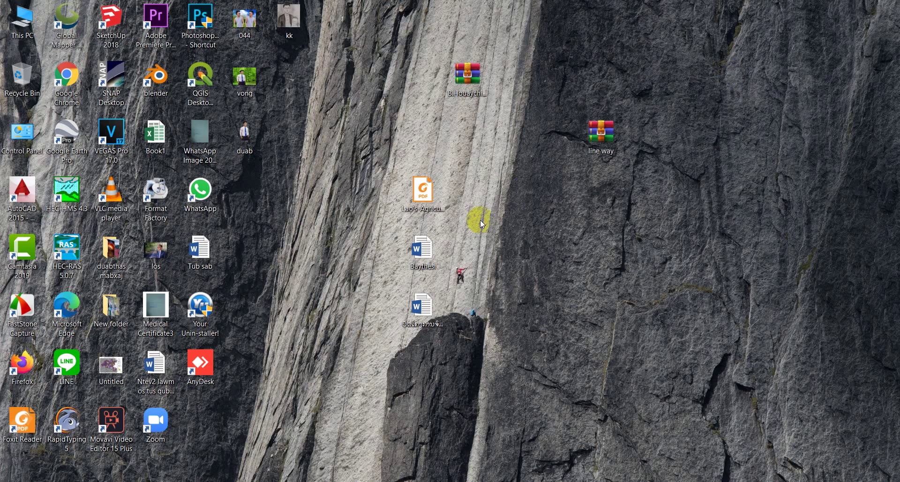
- Try again to open the Lao's Agricultural Statistics Year-book 2019 PDF on the local desktop, and close Foxit Reader
click(423, 194)
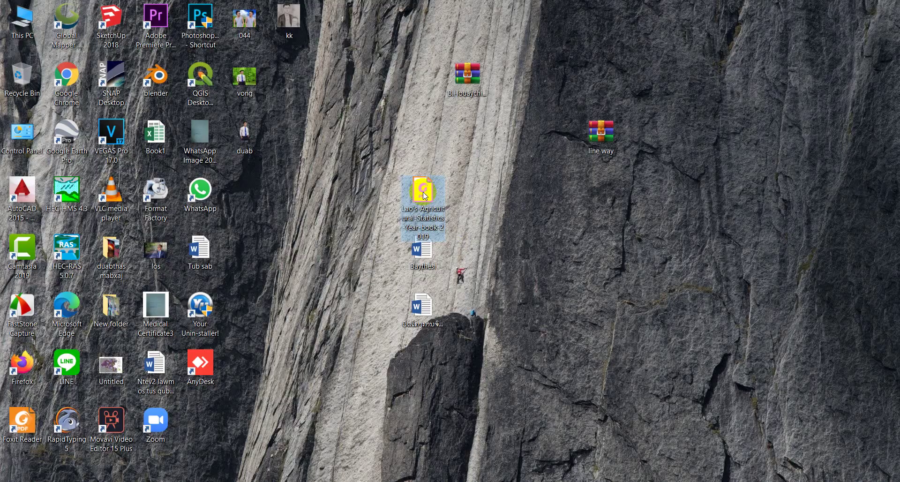
double_click(426, 194)
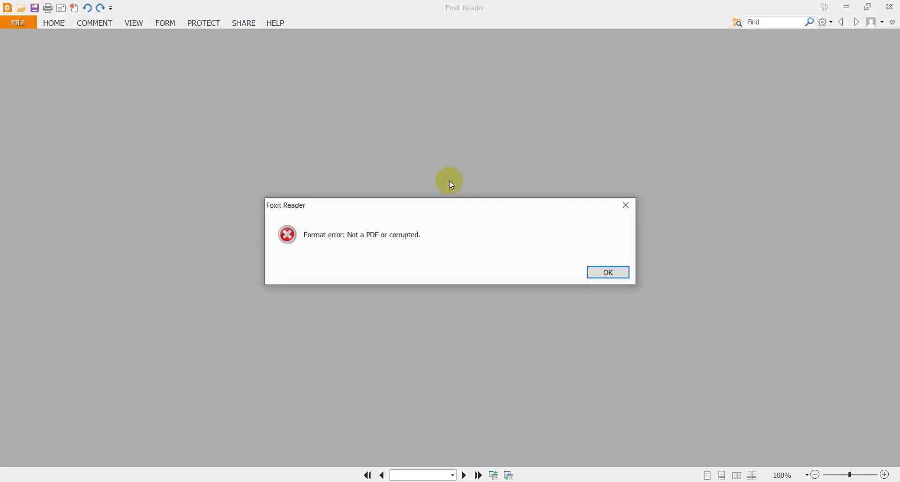
click(628, 205)
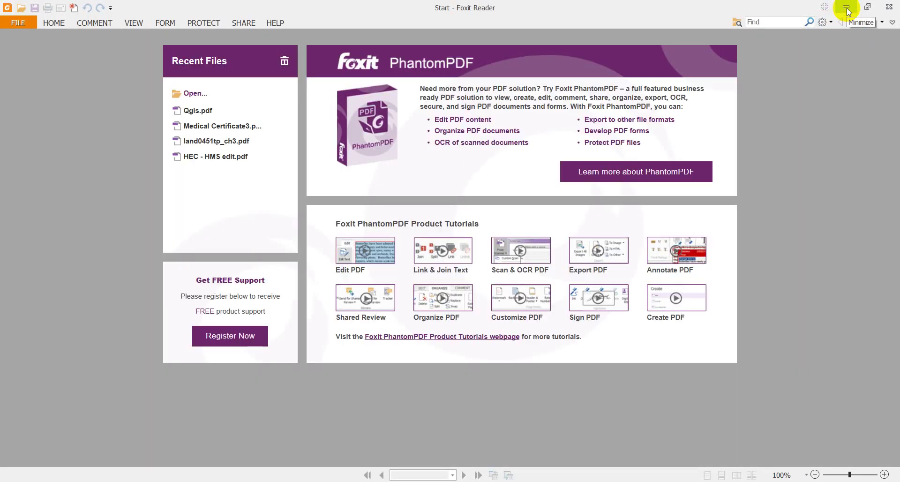
click(889, 7)
- Open the Lao-titled Word document from the local desktop, look through its page and close Word
click(423, 313)
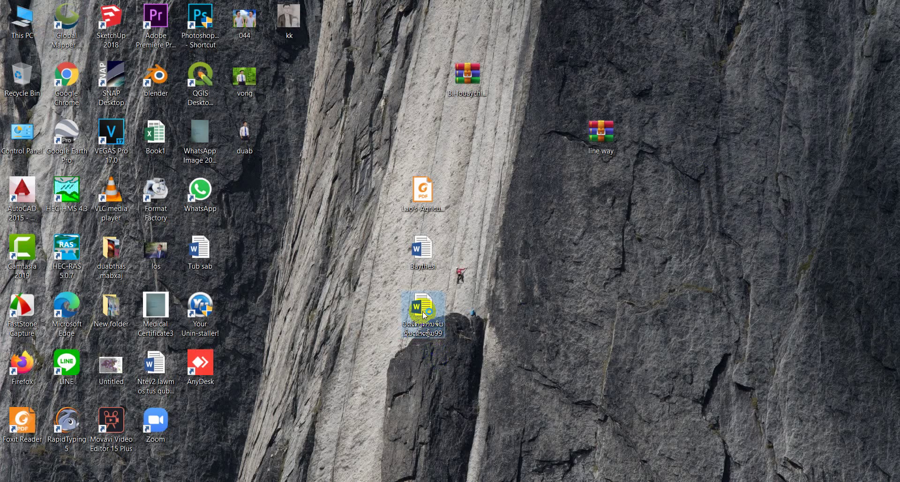
double_click(423, 311)
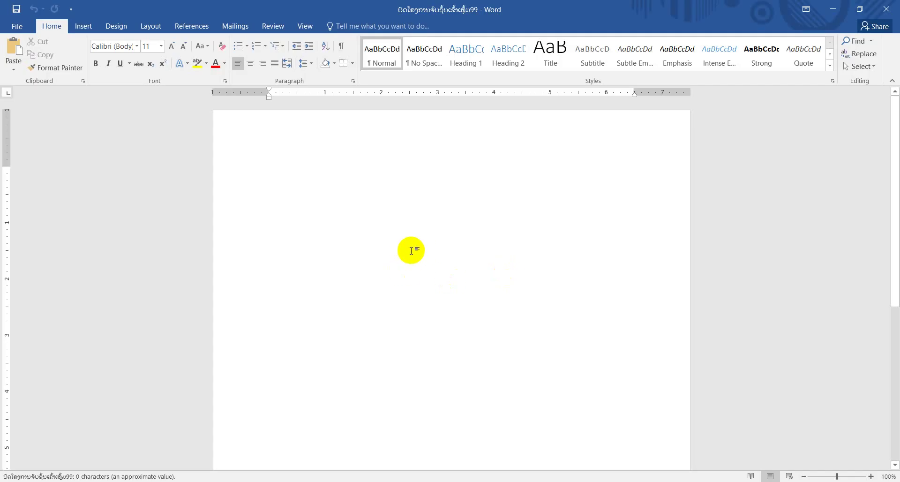
scroll(413, 254, down, 6)
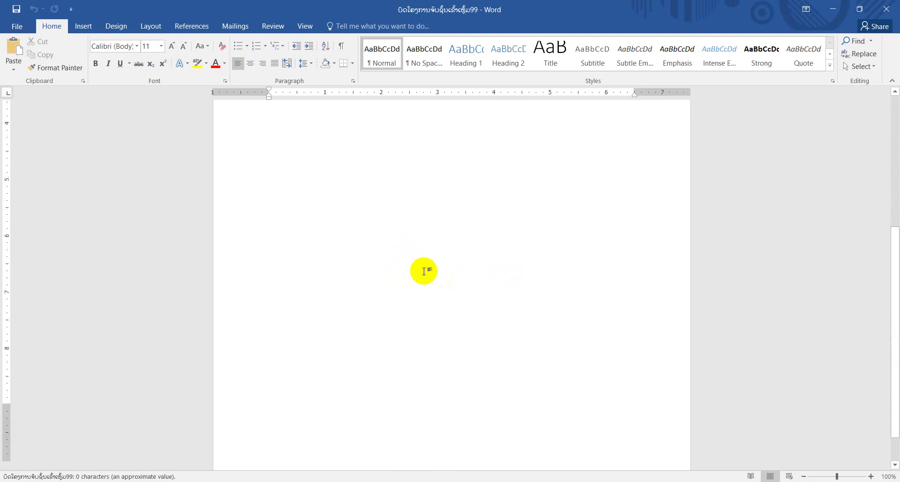
scroll(426, 275, up, 6)
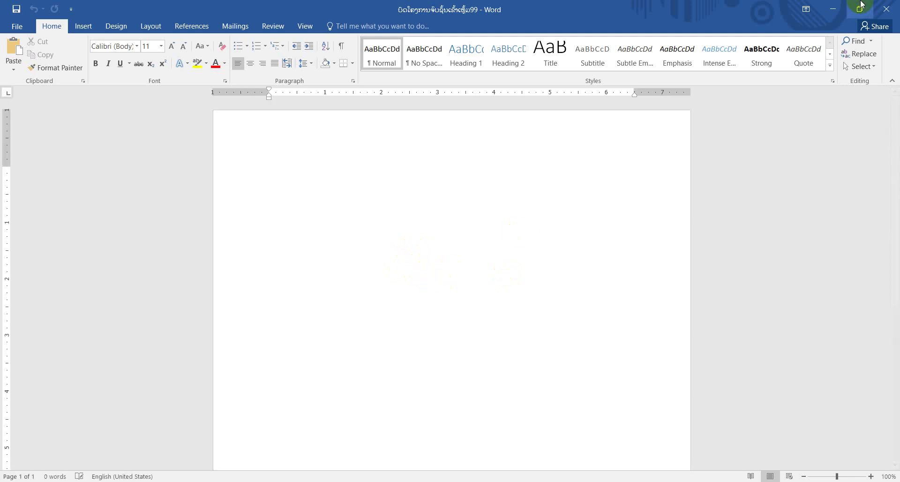
click(884, 9)
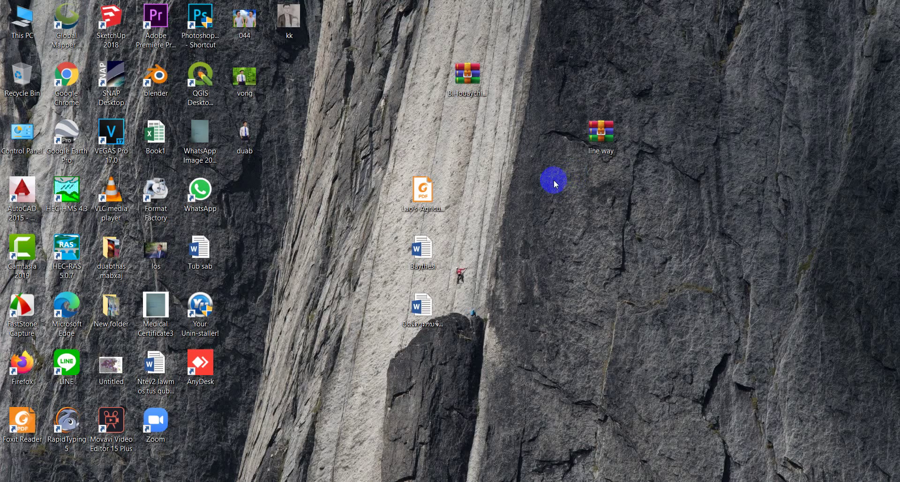
- Delete the year-book PDF, Baythesi and the Lao-titled Word document from the local desktop, and empty the Recycle Bin
drag(454, 364, 398, 179)
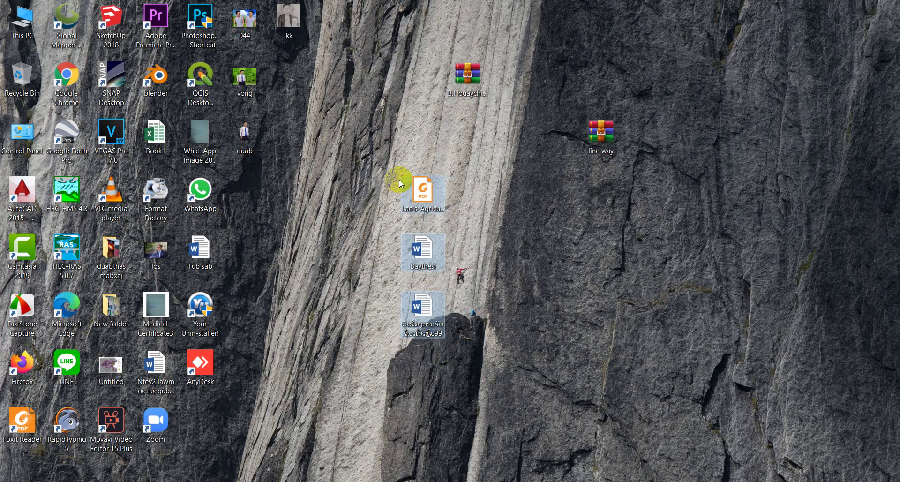
key(Delete)
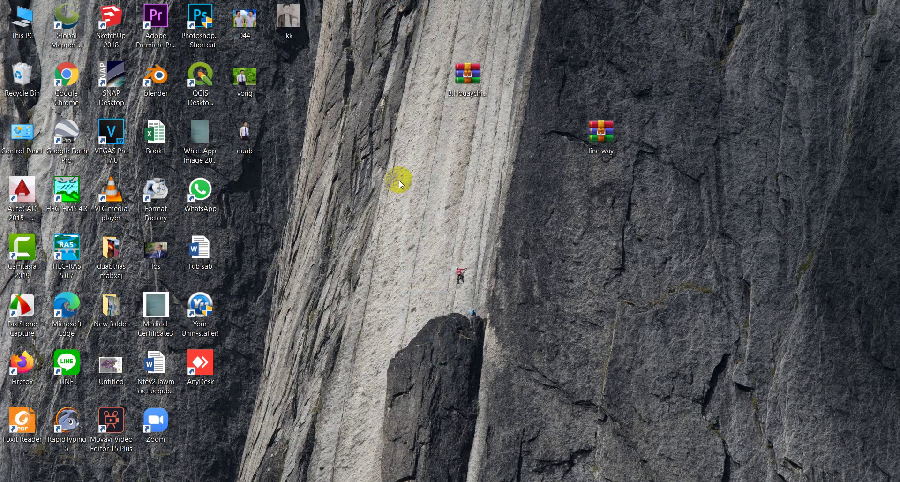
right_click(26, 80)
click(55, 102)
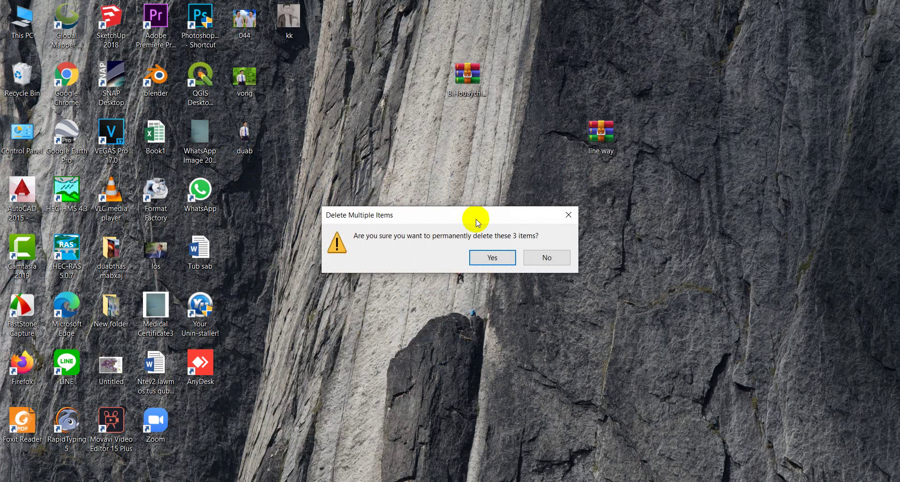
click(499, 256)
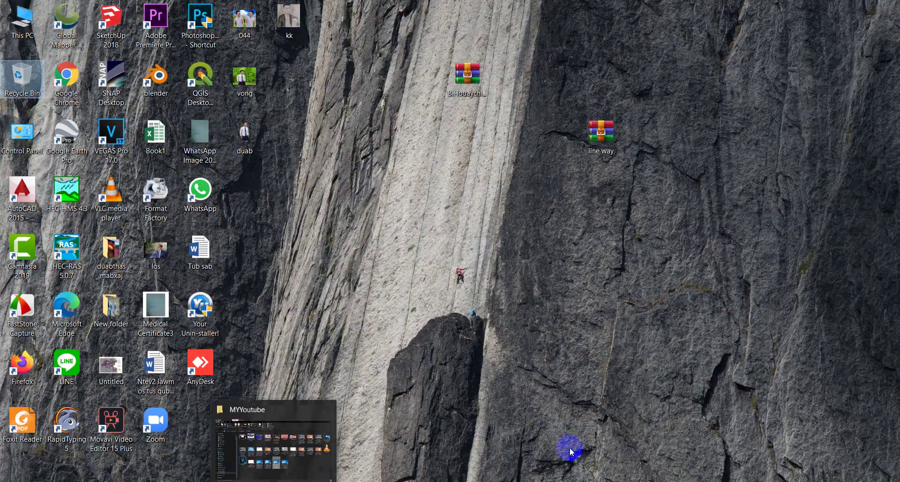
- Switch to the AnyDesk session, restore the remote Data (D:) window and copy Salavan_Sample_New.pdf
key(alt+Tab)
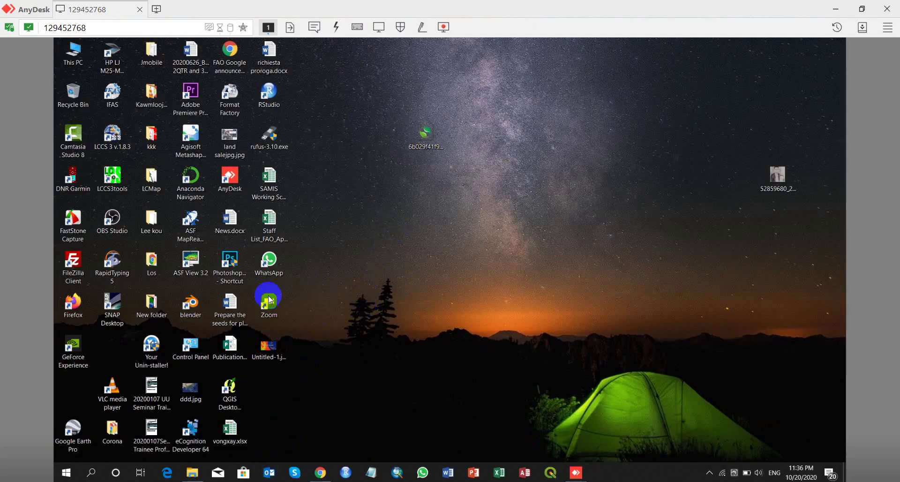
click(190, 473)
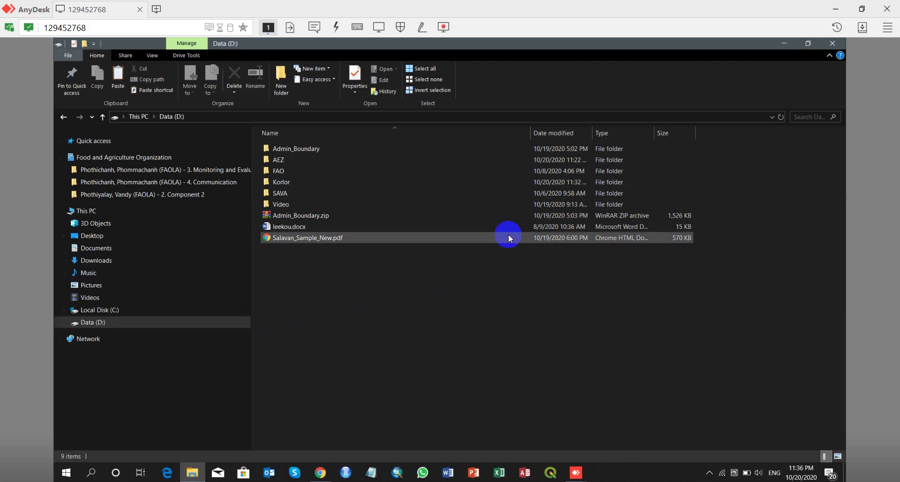
click(297, 240)
right_click(296, 240)
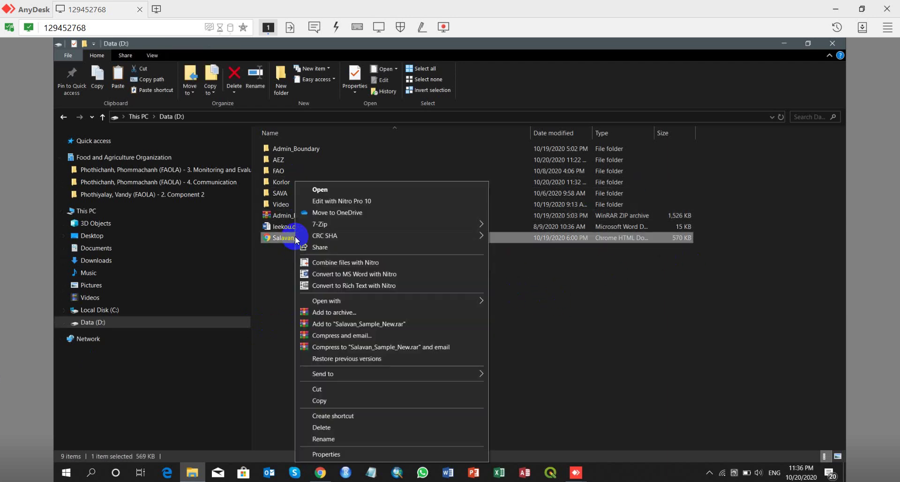
click(272, 267)
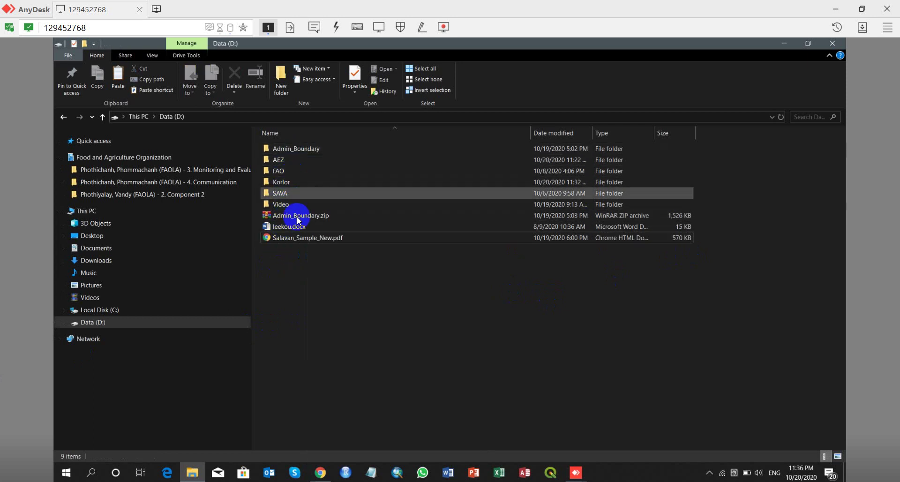
click(299, 239)
right_click(299, 239)
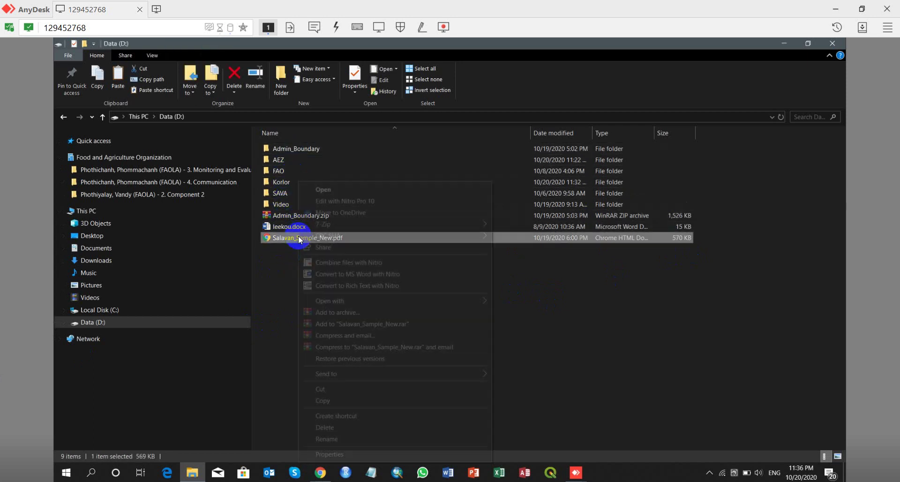
click(323, 400)
- Minimize the AnyDesk session and paste the copied Salavan_Sample_New PDF onto the local desktop
click(836, 9)
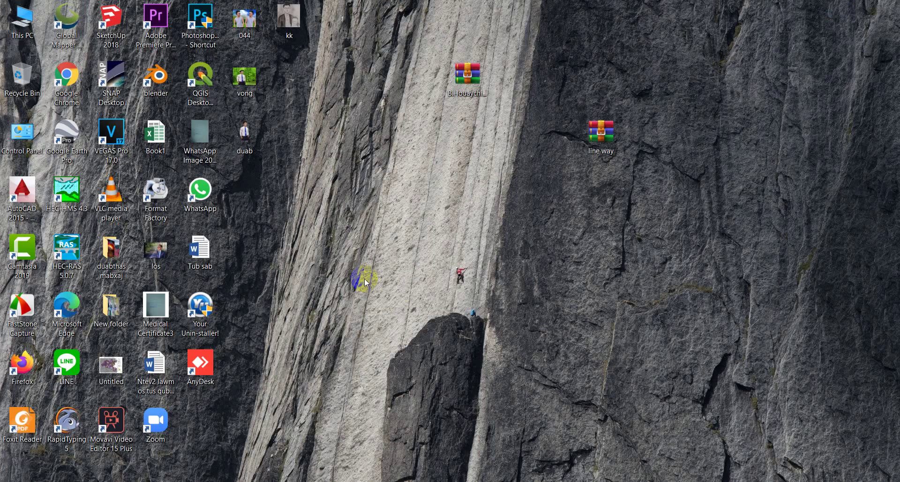
right_click(347, 245)
click(382, 314)
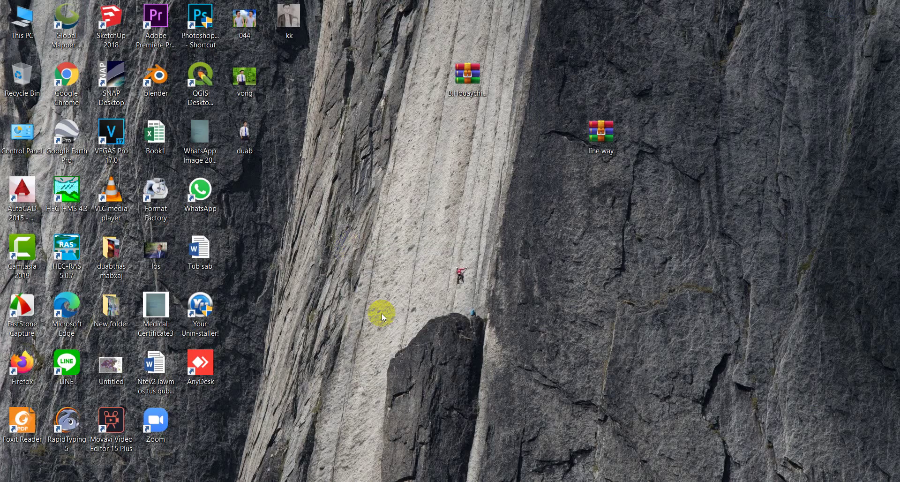
click(448, 279)
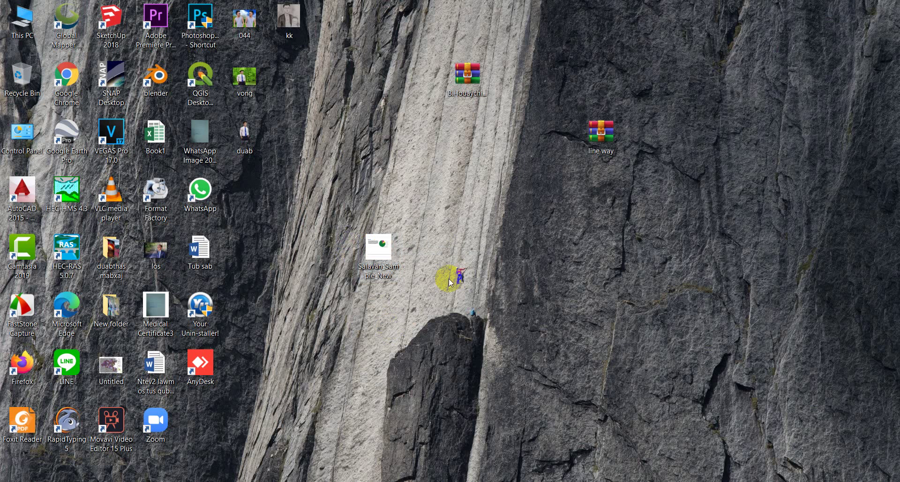
- Open Salavan_Sample_New.pdf from the local desktop, look through its contents, and close Foxit Reader
double_click(383, 249)
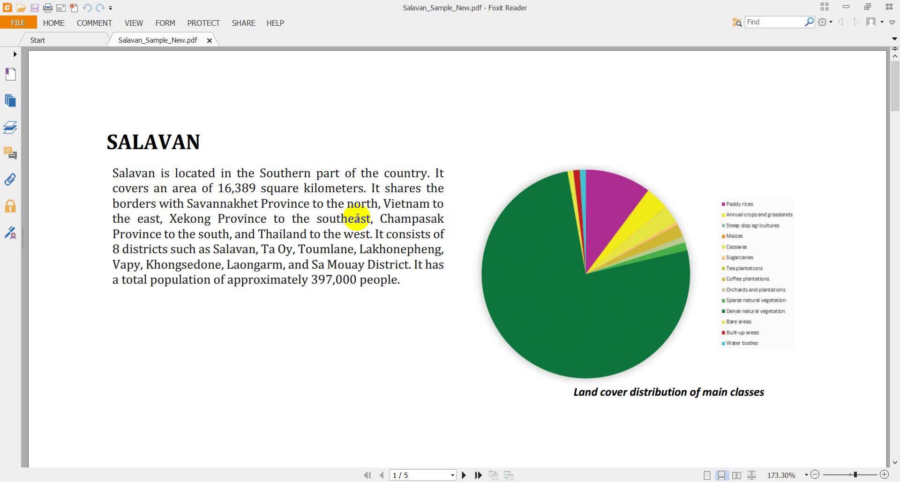
scroll(398, 241, down, 6)
scroll(406, 245, up, 4)
scroll(406, 248, up, 2)
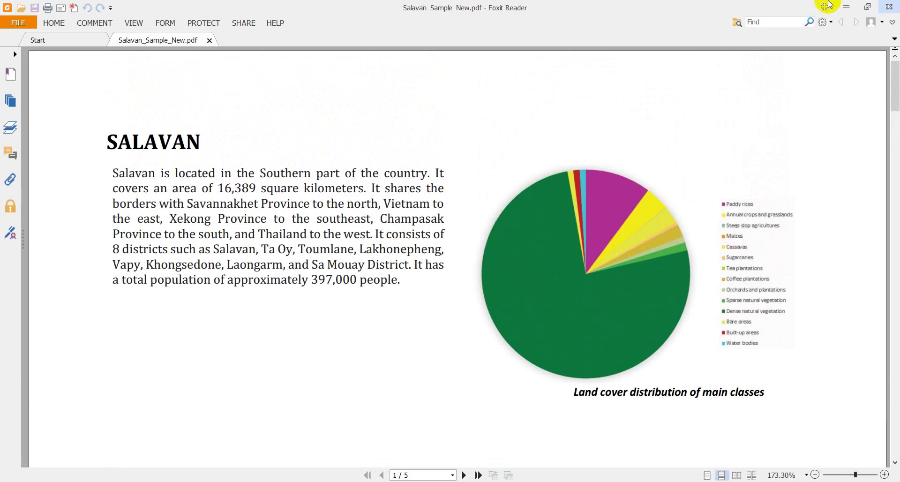
click(888, 5)
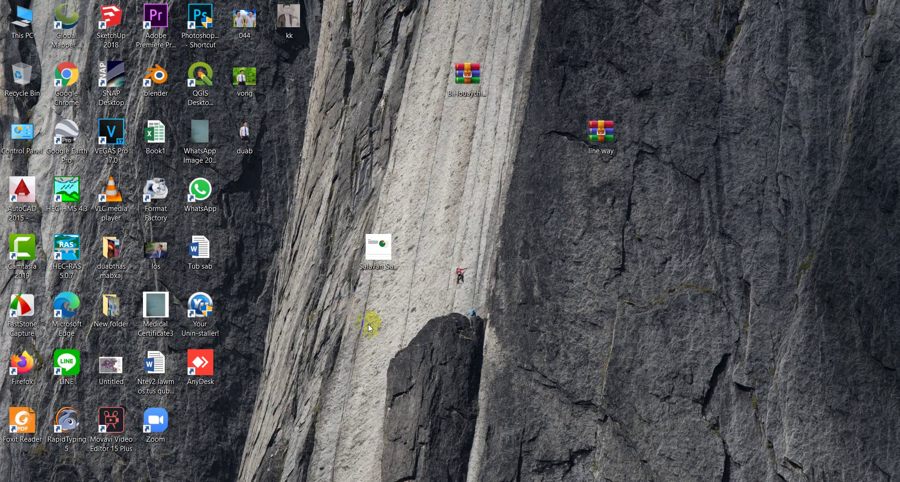
click(553, 239)
click(581, 289)
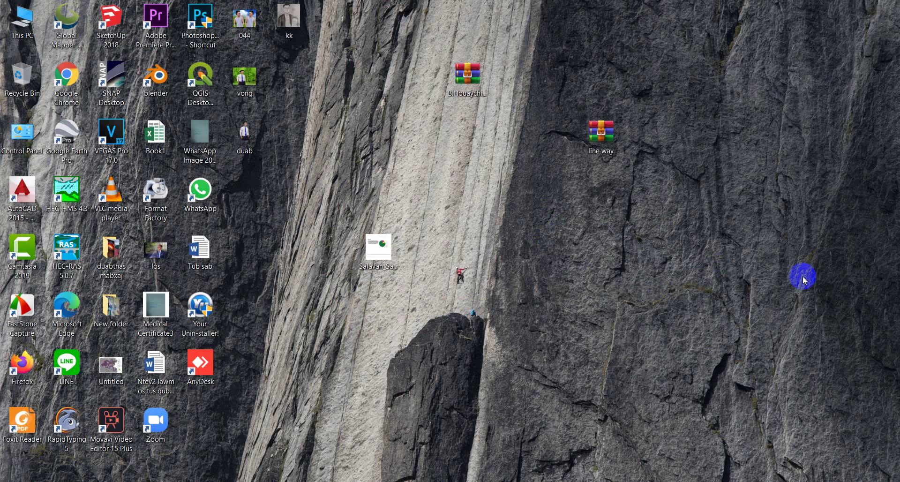
- Minimize the remote Data (D:) window in the AnyDesk session, minimize the session itself, and refresh the local desktop
key(alt+Tab)
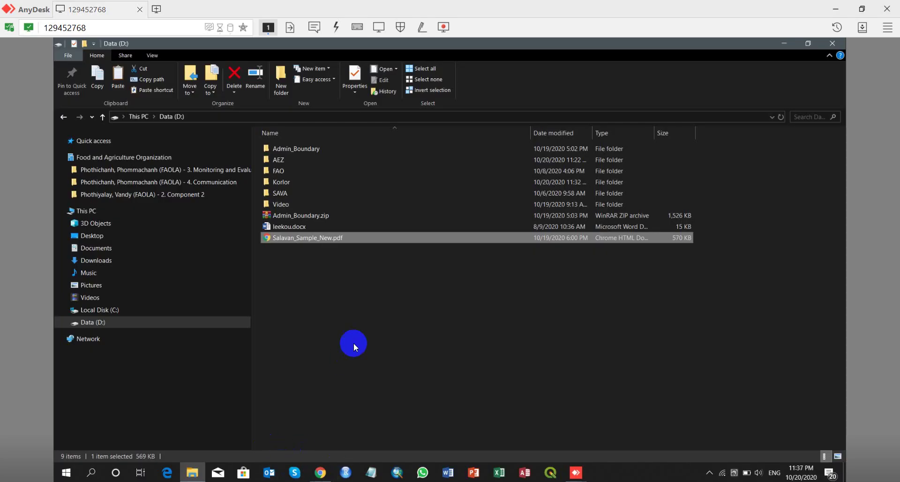
click(781, 45)
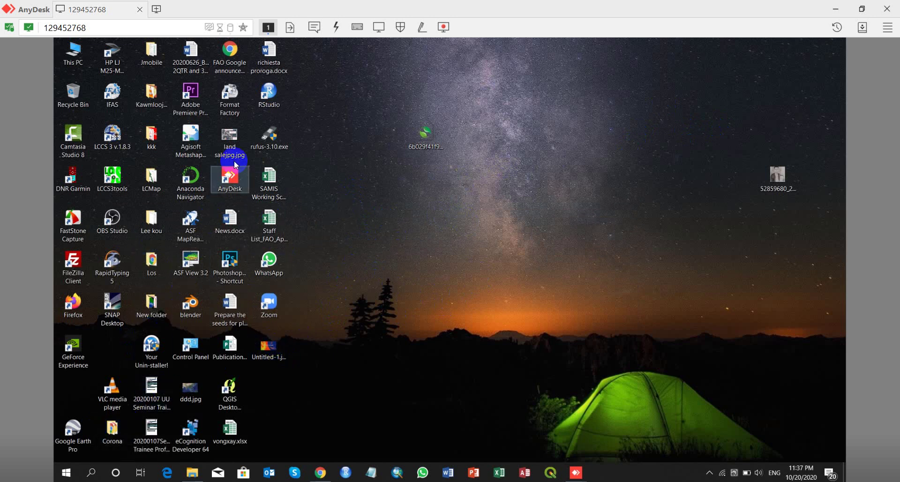
click(387, 215)
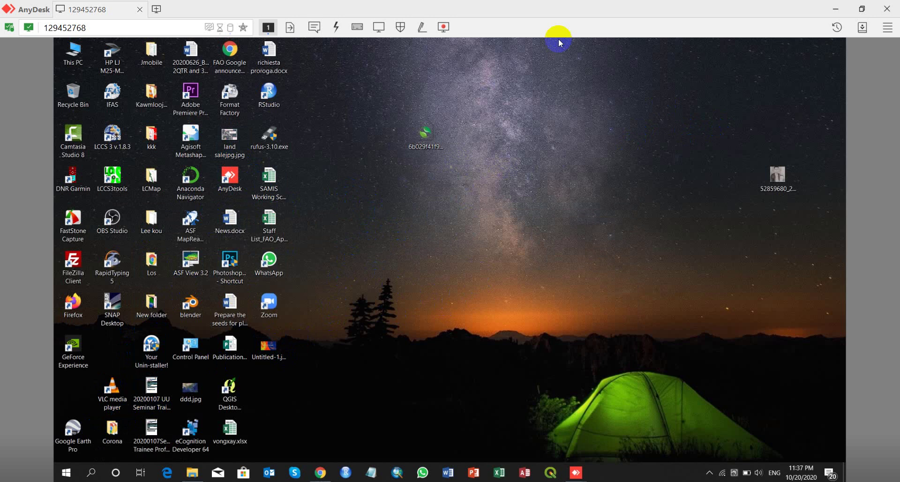
click(835, 8)
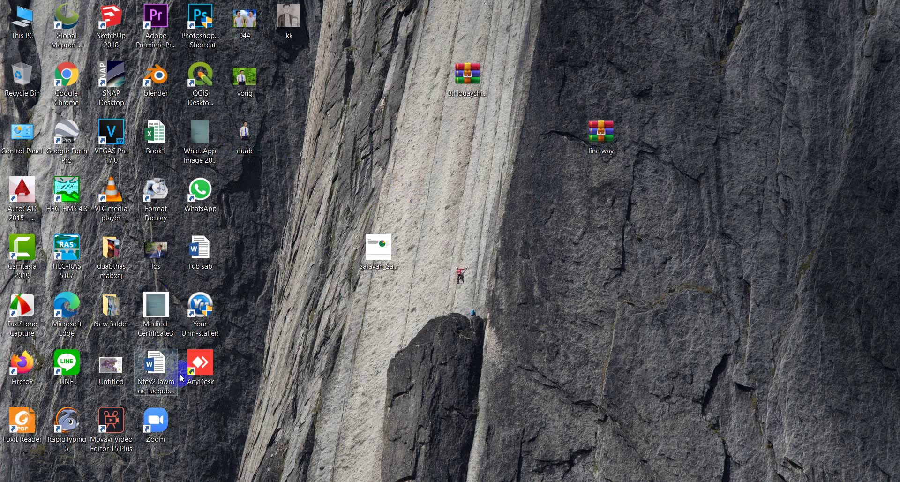
right_click(571, 205)
click(591, 256)
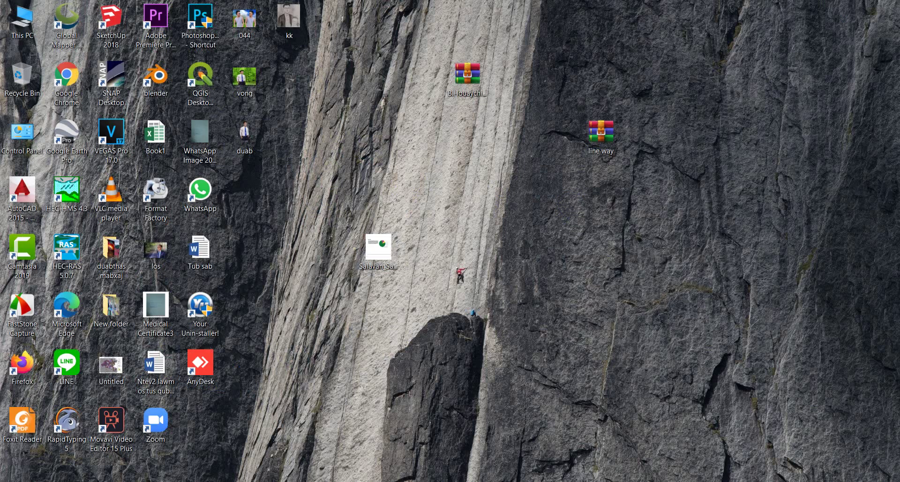
- Browse the local My Data (D:) and Local Disk (E:) drives for a file to transfer
double_click(24, 20)
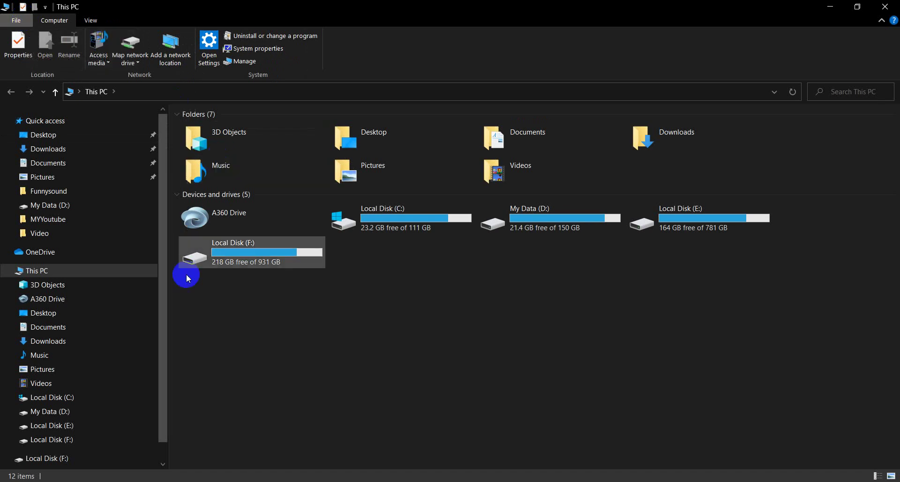
double_click(544, 214)
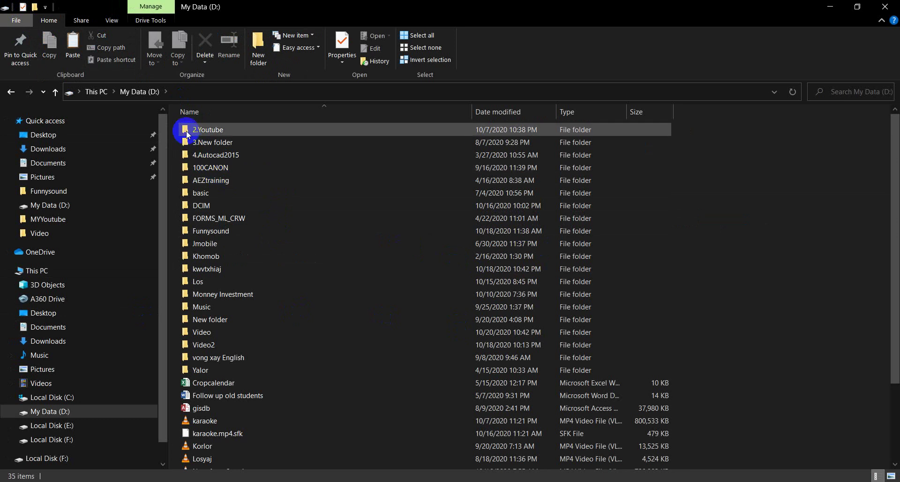
click(12, 91)
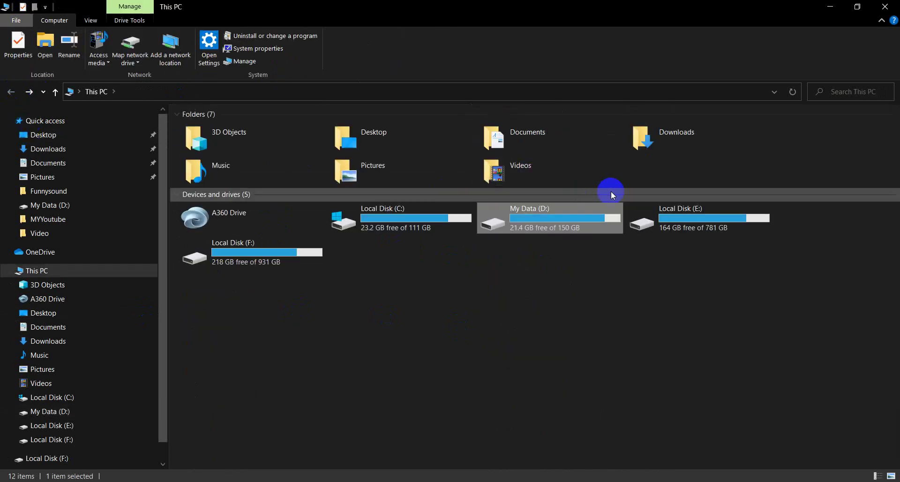
double_click(662, 212)
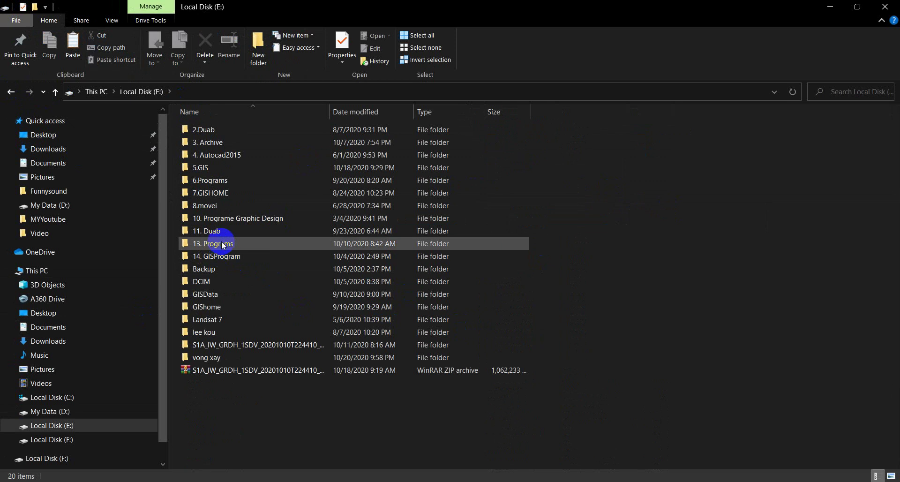
click(221, 241)
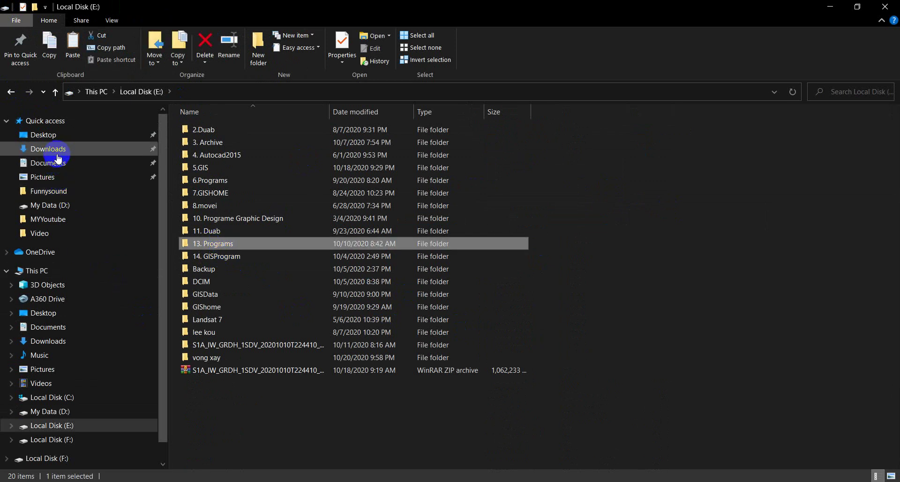
- Open the local Downloads folder, check its Documents subfolder, and open the Programs subfolder
click(37, 149)
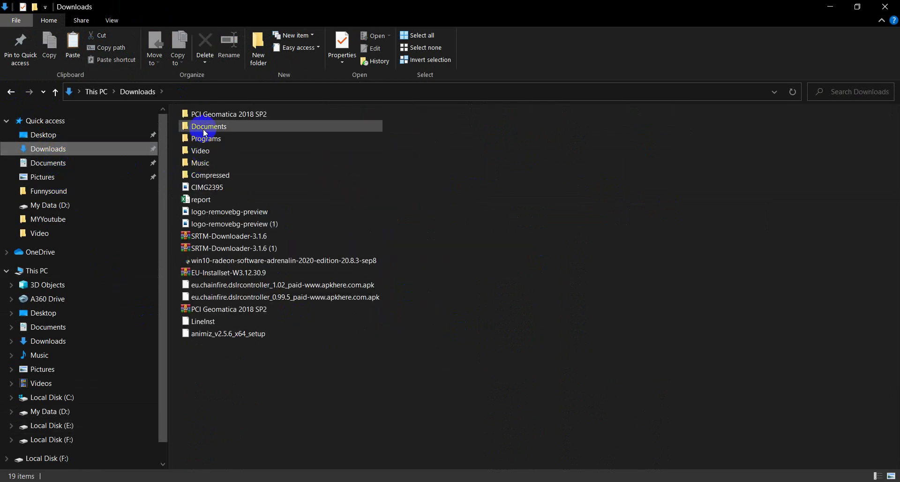
double_click(205, 131)
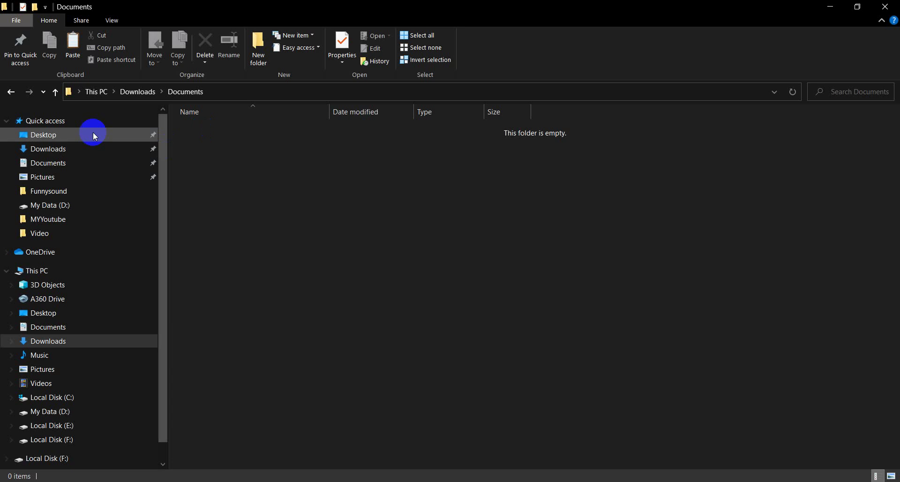
click(10, 91)
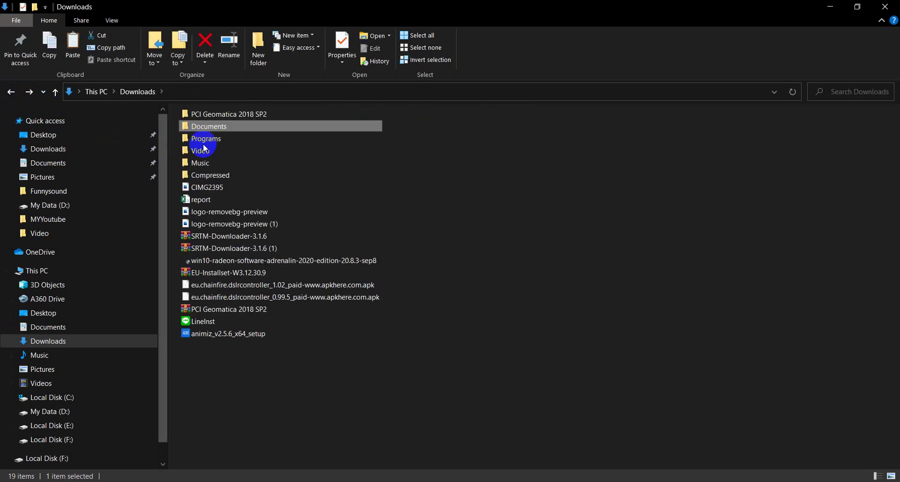
double_click(201, 140)
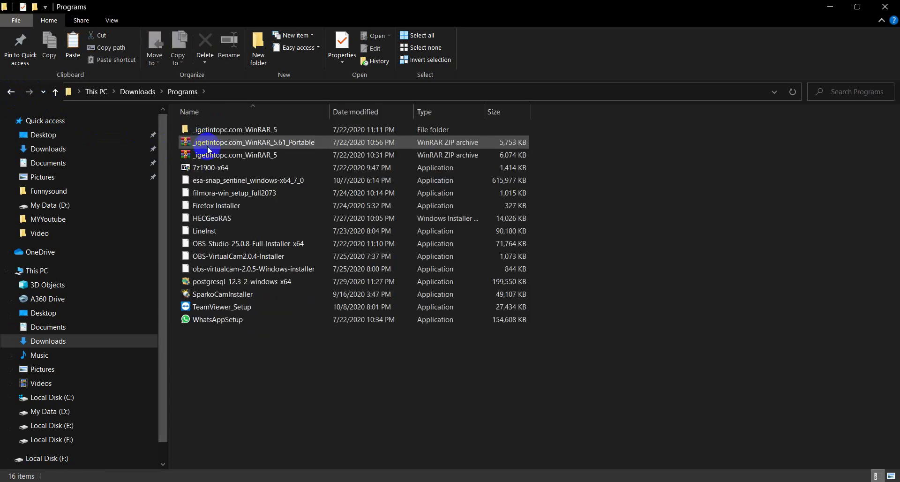
- Look through the installers in the Programs folder and copy esa-snap_sentinel_windows-x64_7_0
click(248, 142)
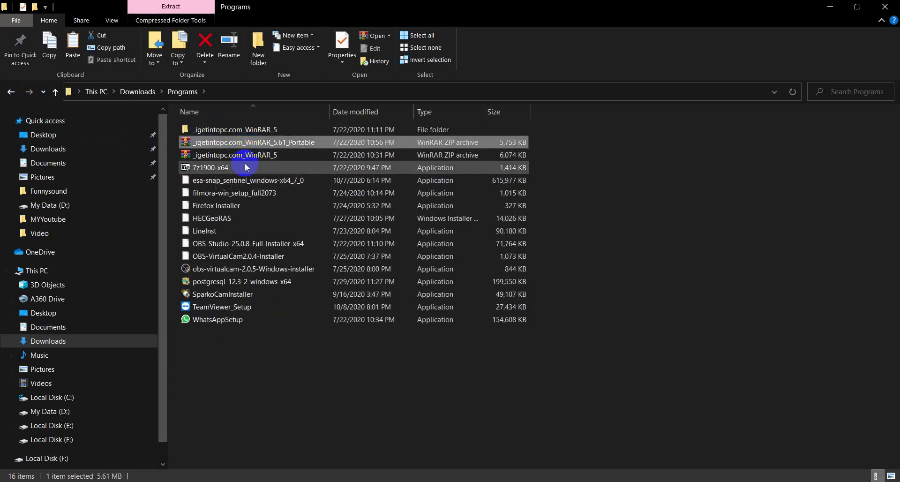
click(238, 154)
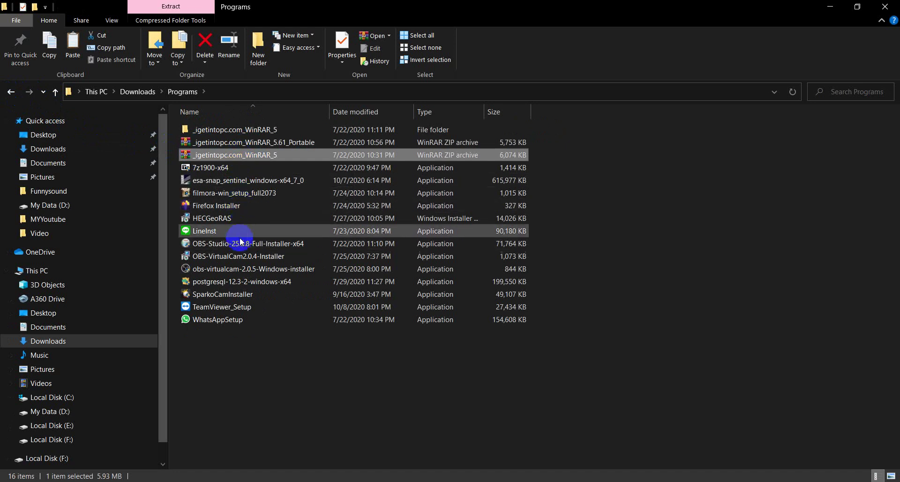
click(228, 205)
click(228, 195)
click(230, 183)
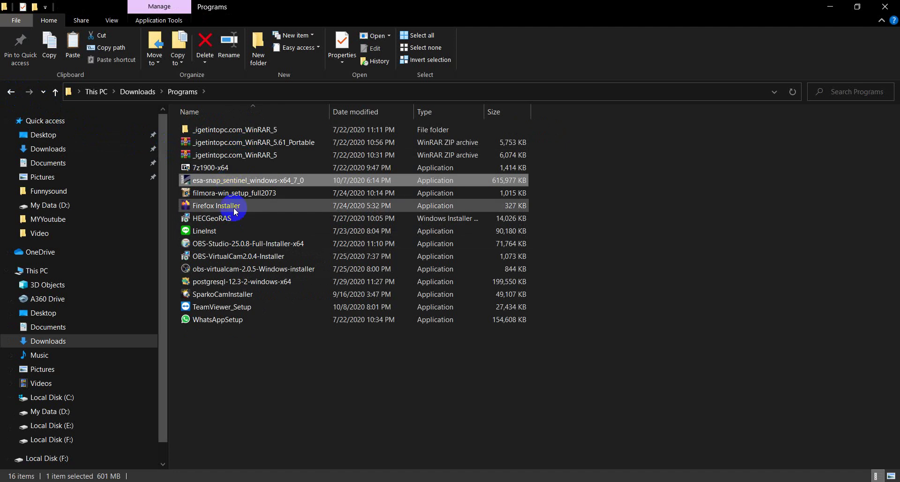
right_click(232, 181)
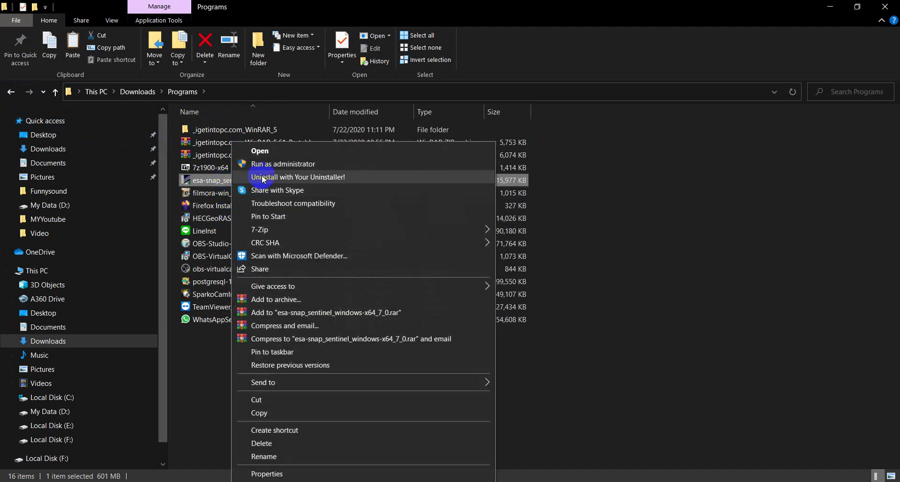
click(258, 412)
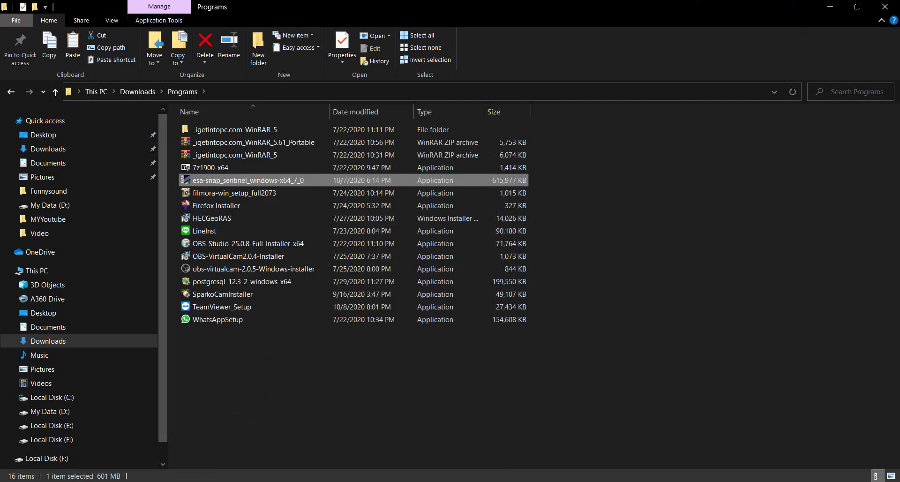
- Switch to the AnyDesk session and paste the copied esa-snap_sentinel installer onto the remote desktop
key(alt+Tab)
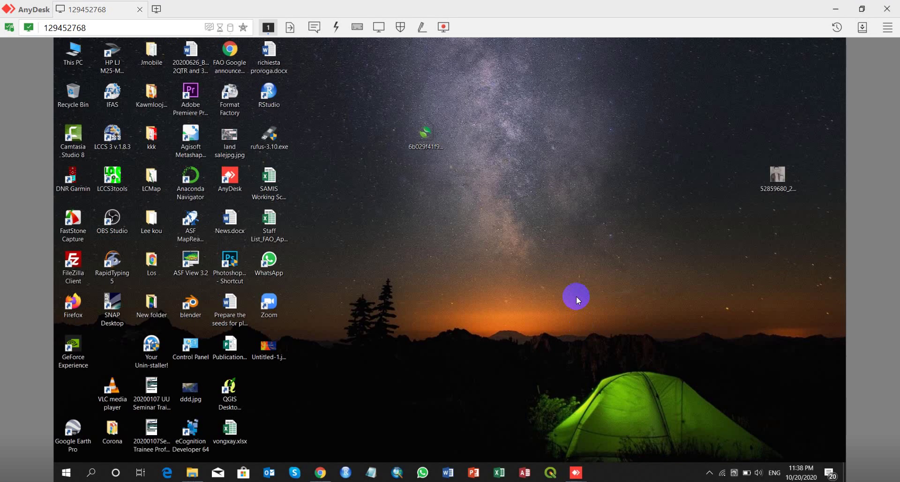
right_click(513, 188)
click(535, 225)
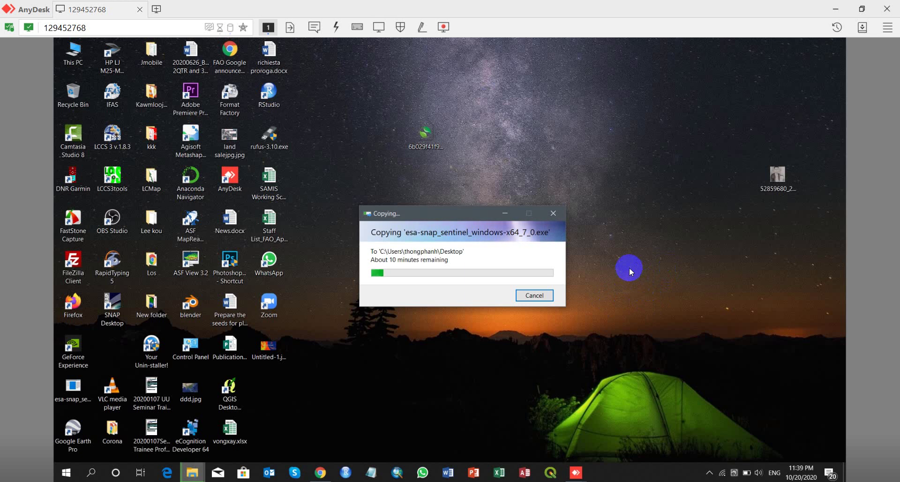
- Refresh the remote desktop and move the Copying dialog slightly up and to the right
click(625, 187)
right_click(625, 186)
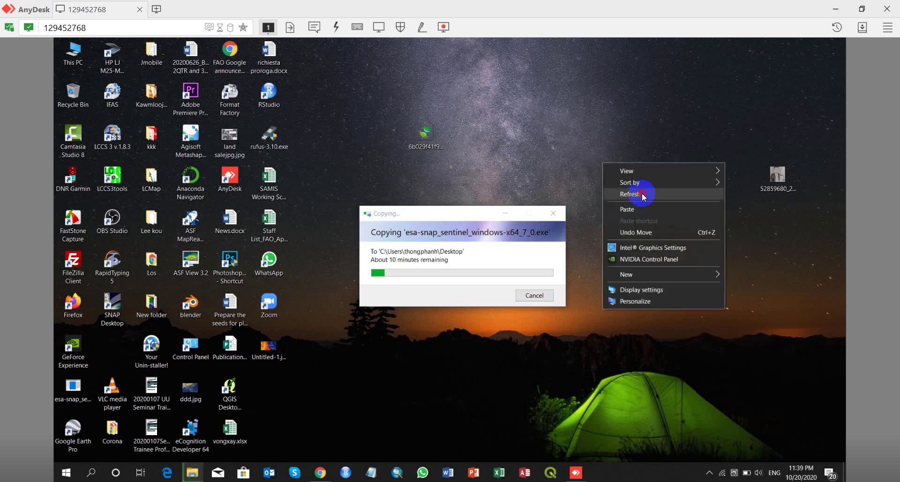
click(642, 193)
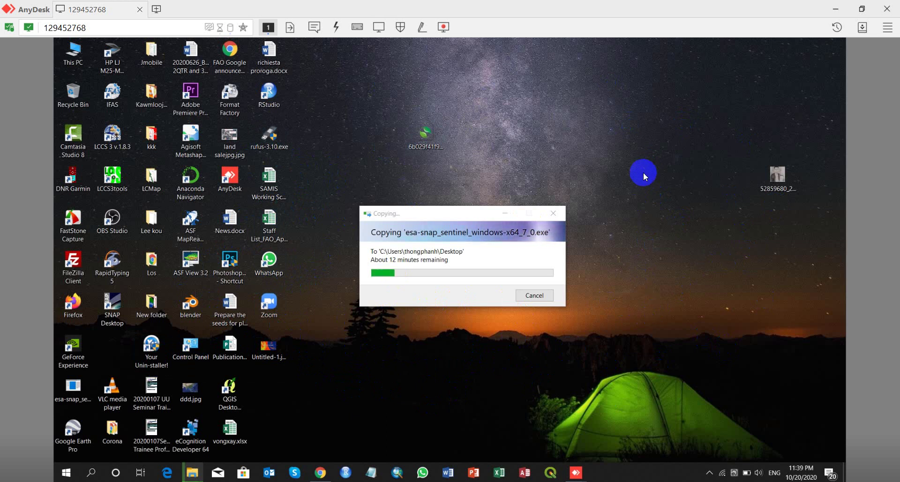
click(454, 212)
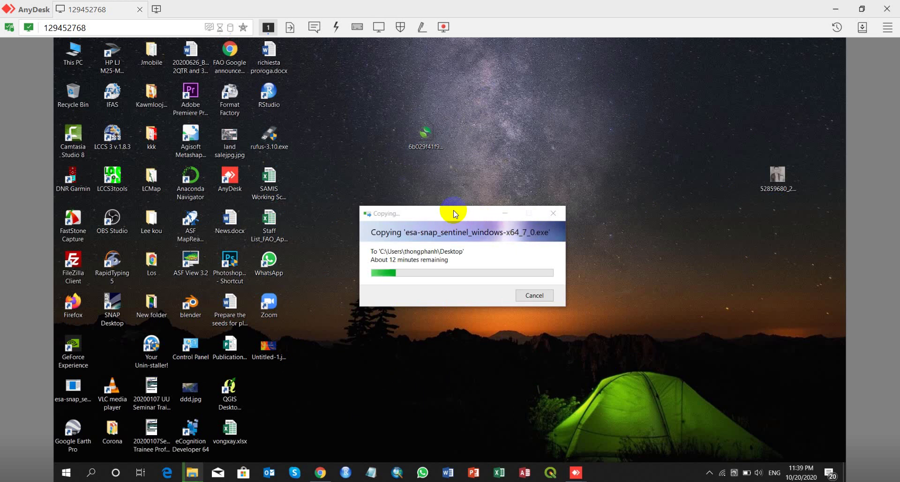
drag(454, 213, 471, 196)
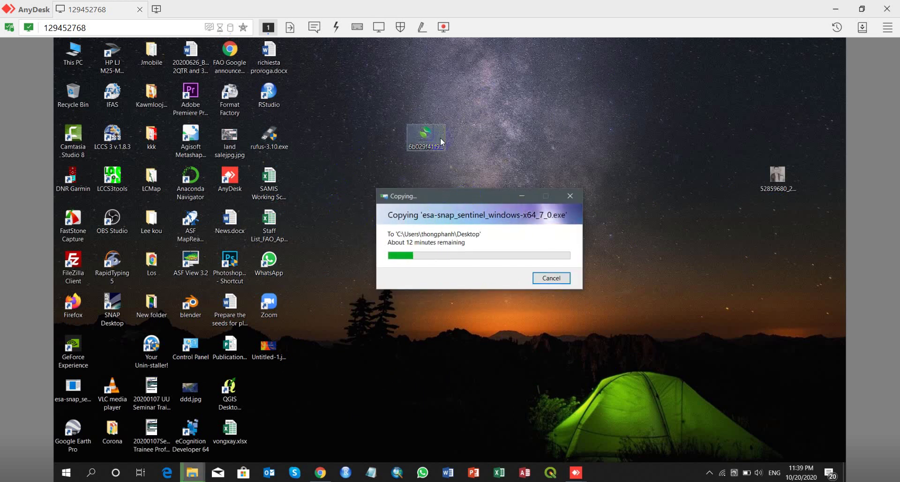